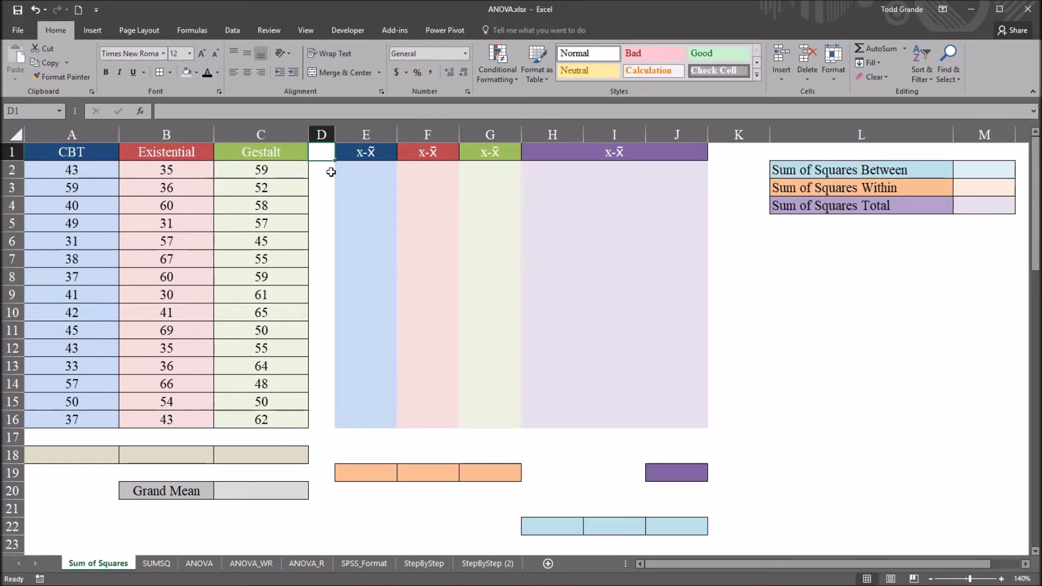
# Step: Point out the CBT, Existential and Gestalt group labels, their scores and the empty column D
pyautogui.moveTo(83, 170); pyautogui.dragTo(259, 419)
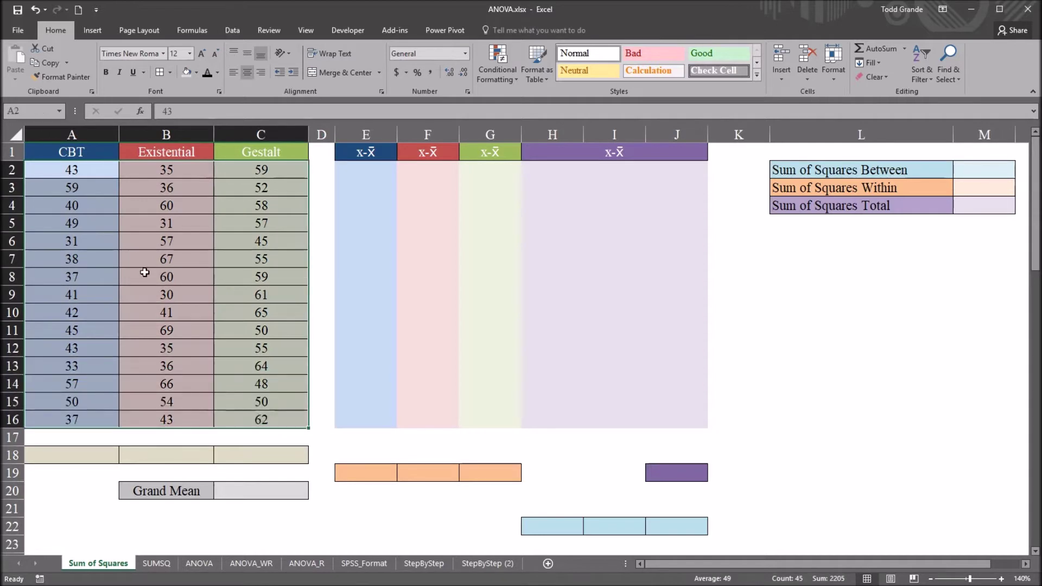
pyautogui.click(94, 169)
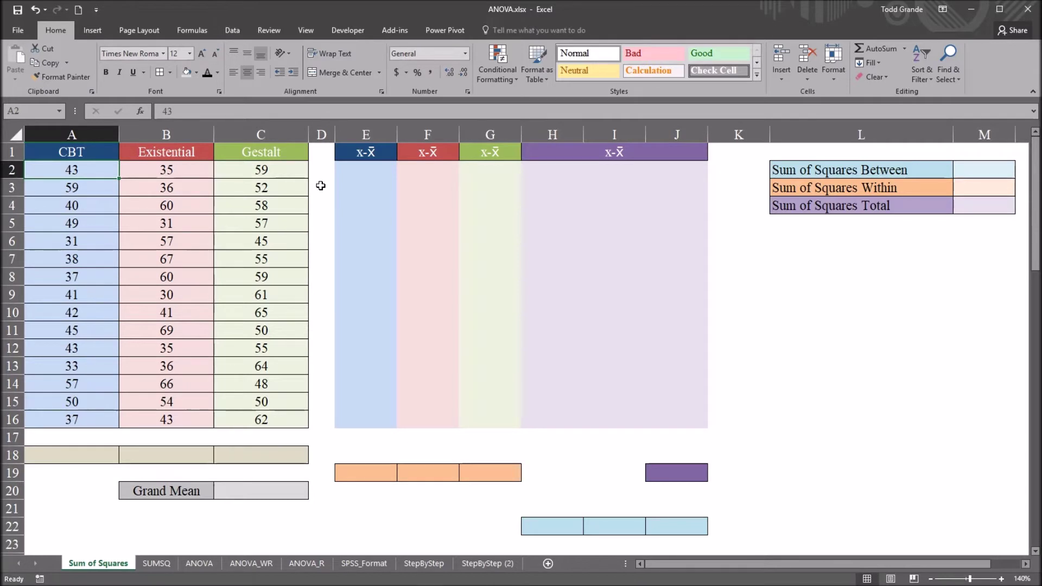
pyautogui.click(320, 155)
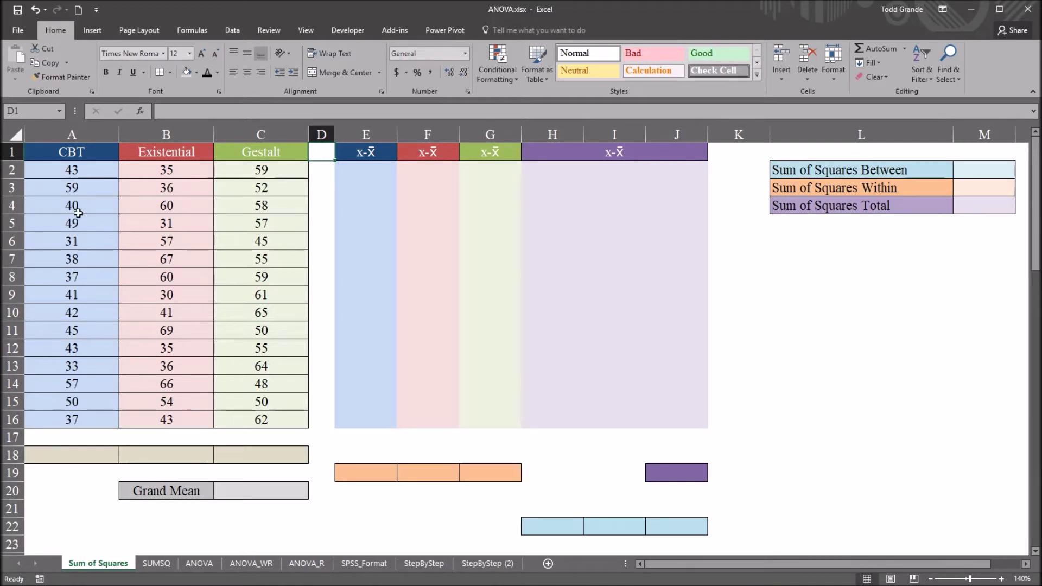
pyautogui.click(62, 155)
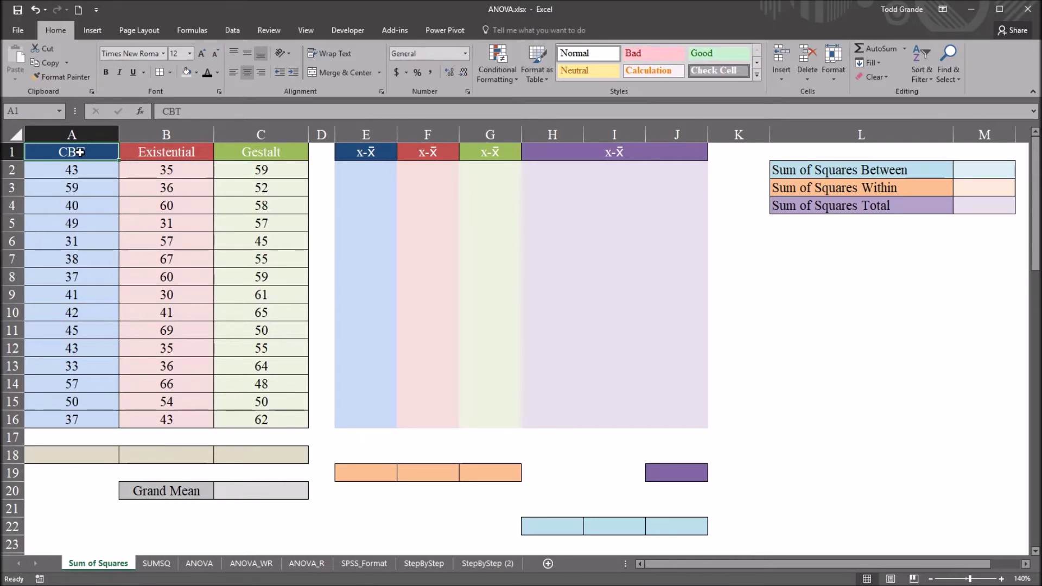
pyautogui.click(174, 154)
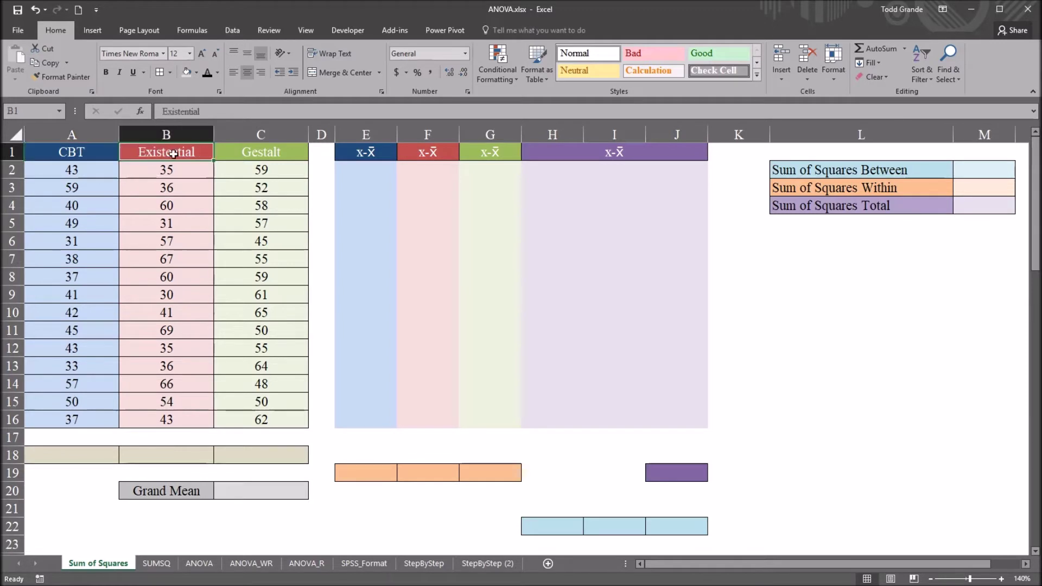
pyautogui.click(247, 152)
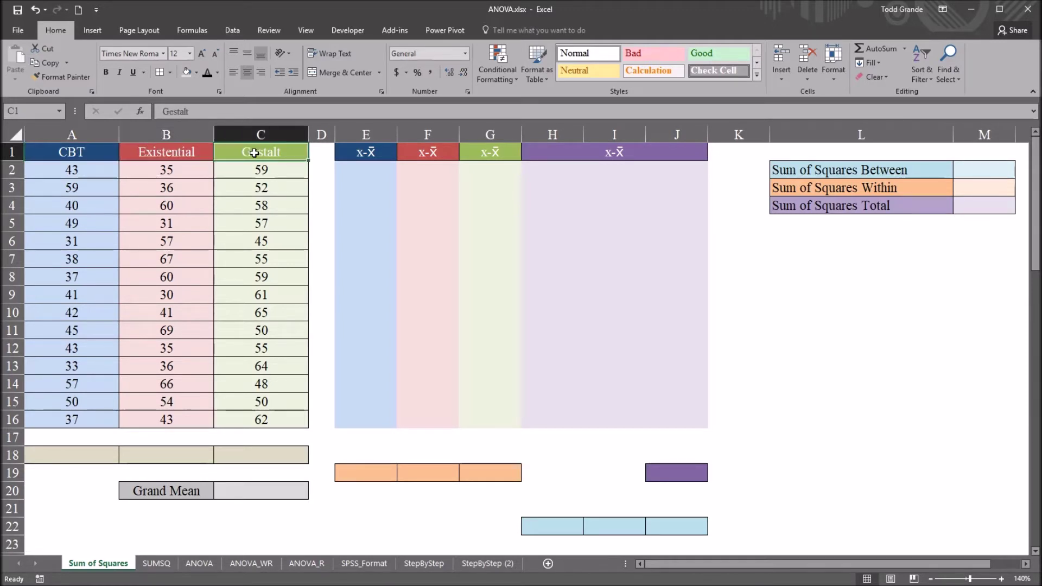
pyautogui.click(85, 171)
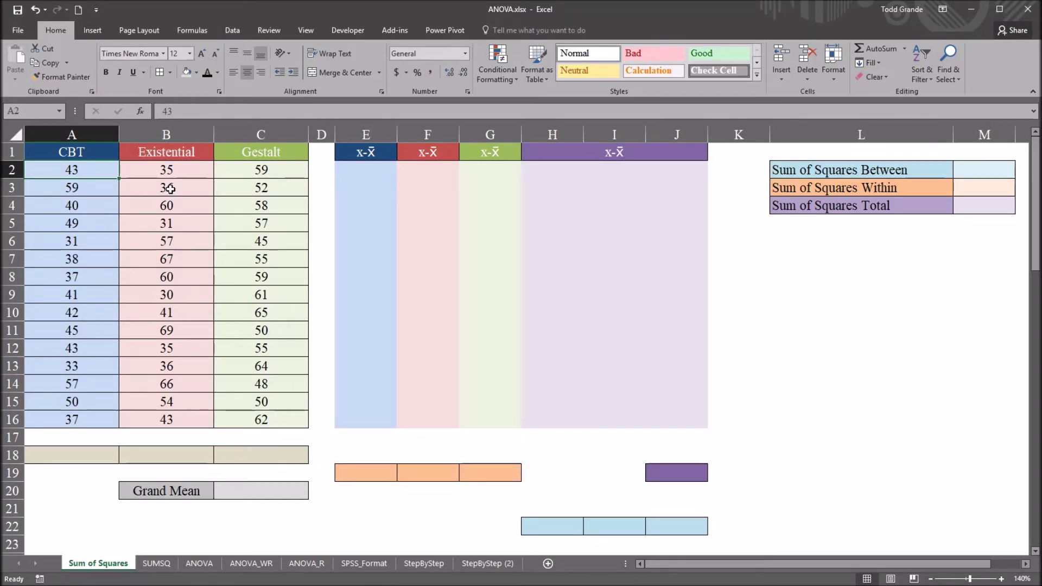
pyautogui.click(78, 153)
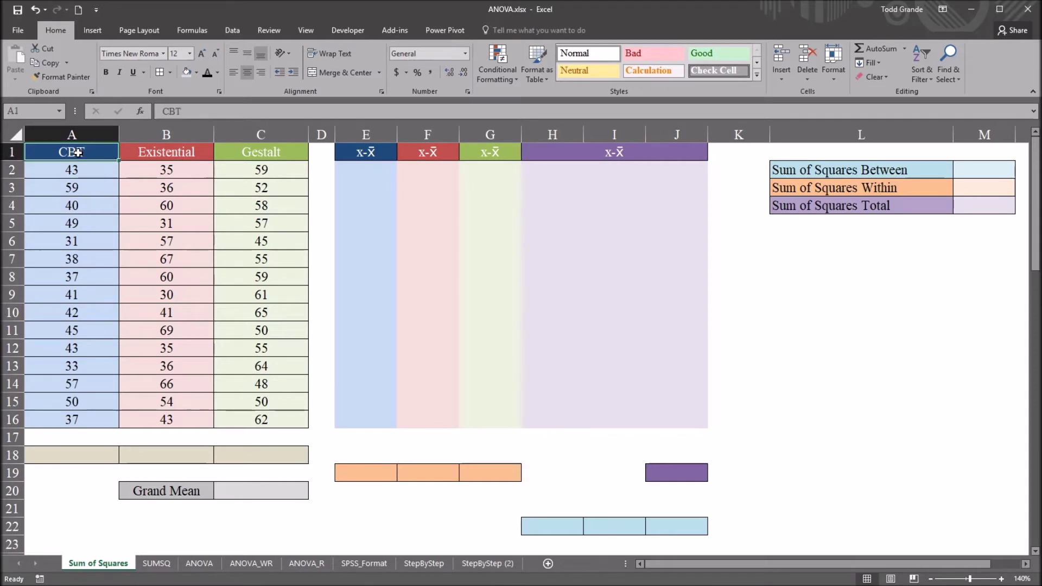
pyautogui.click(158, 154)
pyautogui.click(224, 155)
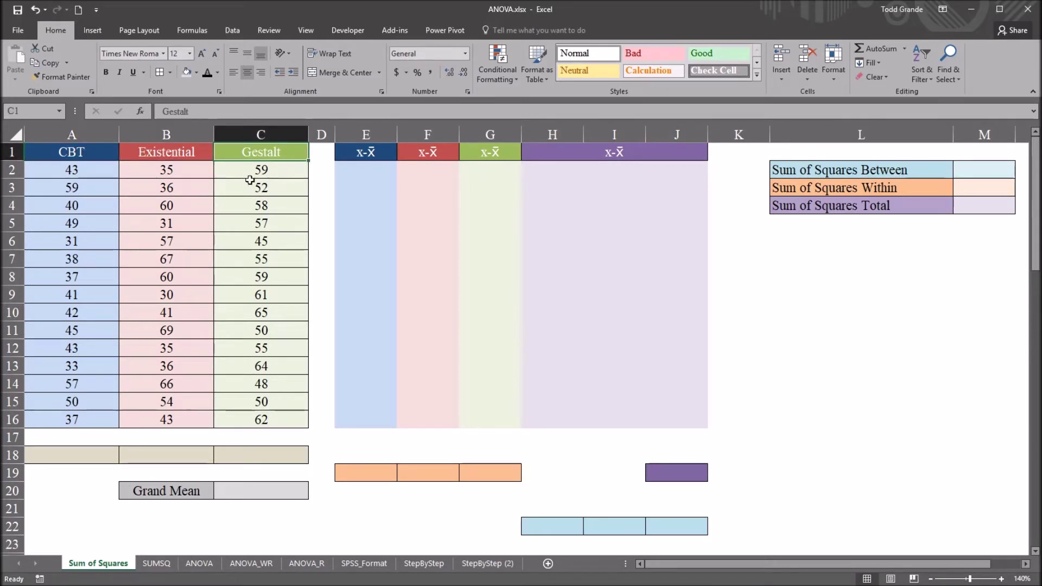
pyautogui.click(70, 170)
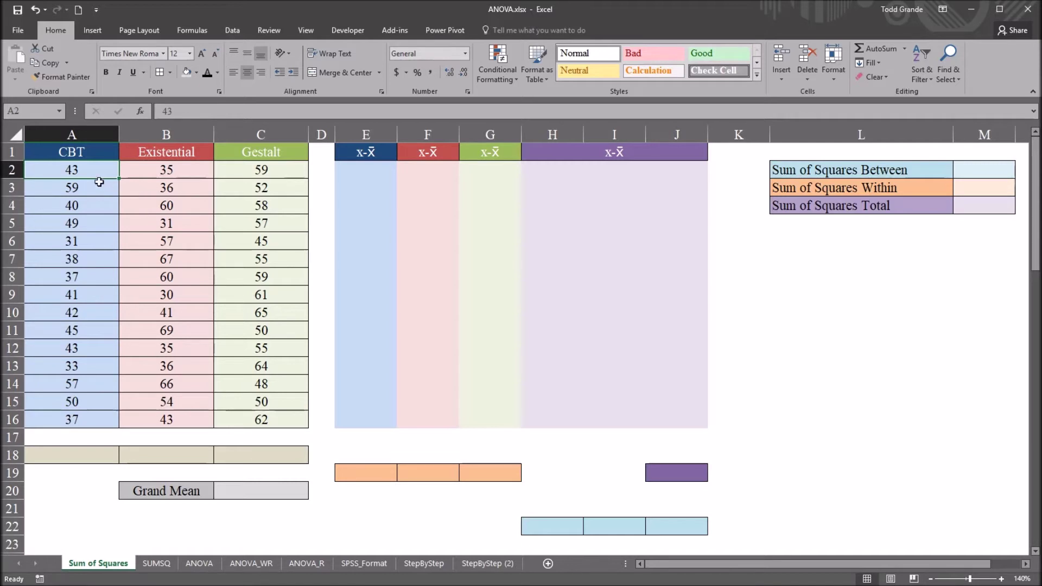
# Step: Select each group's fifteen scores in turn: CBT, Existential, then Gestalt
pyautogui.moveTo(91, 171); pyautogui.dragTo(256, 415)
pyautogui.click(98, 172)
pyautogui.moveTo(93, 171); pyautogui.dragTo(87, 421)
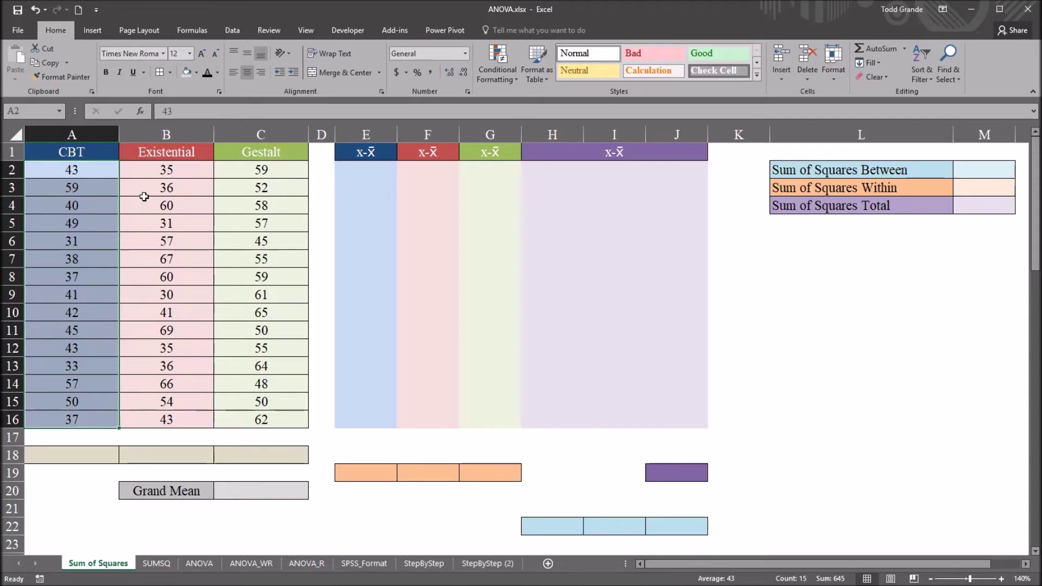
pyautogui.moveTo(147, 170); pyautogui.dragTo(163, 422)
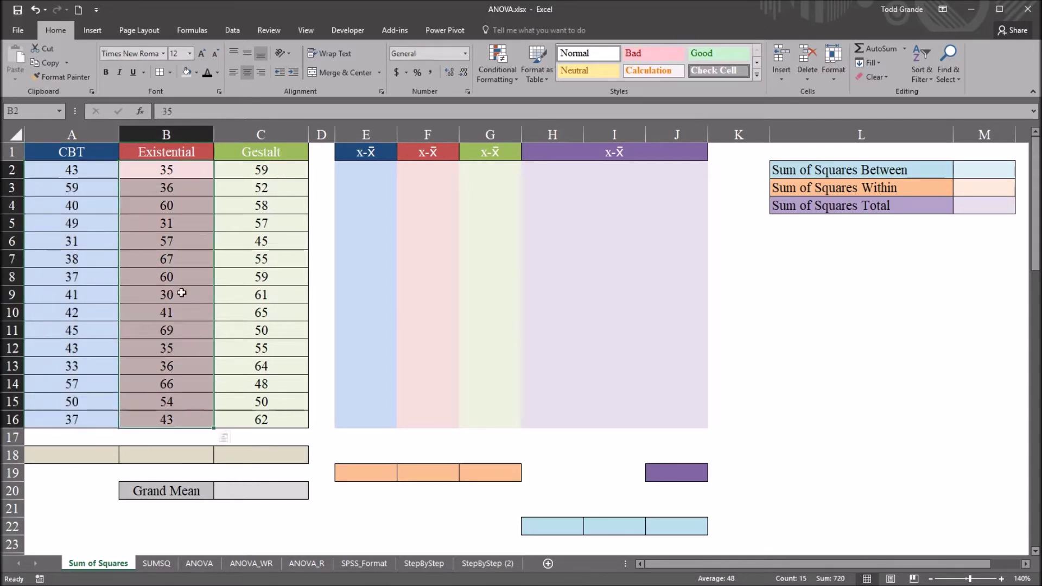
pyautogui.moveTo(235, 171); pyautogui.dragTo(240, 415)
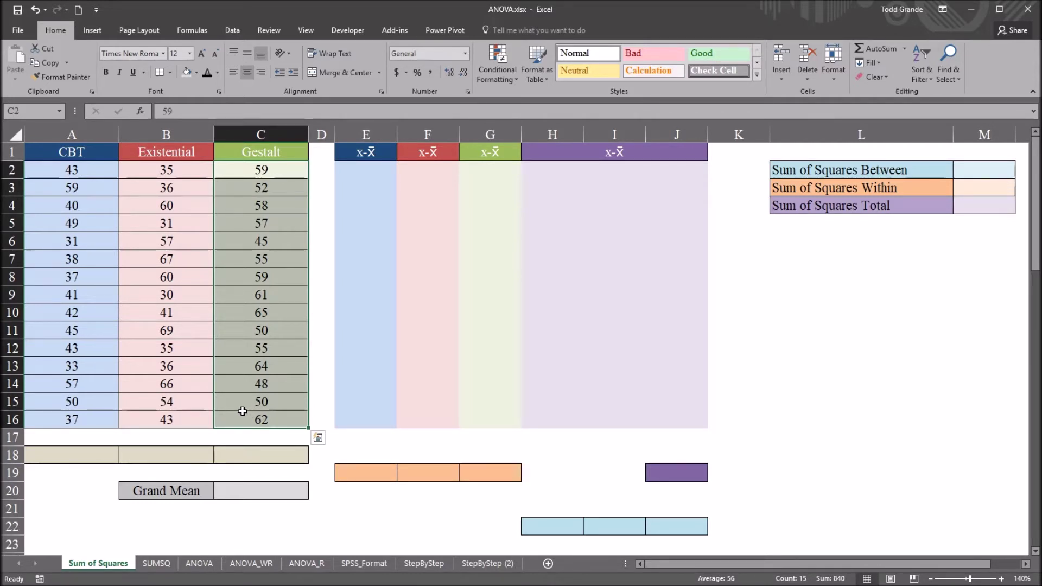
pyautogui.click(103, 177)
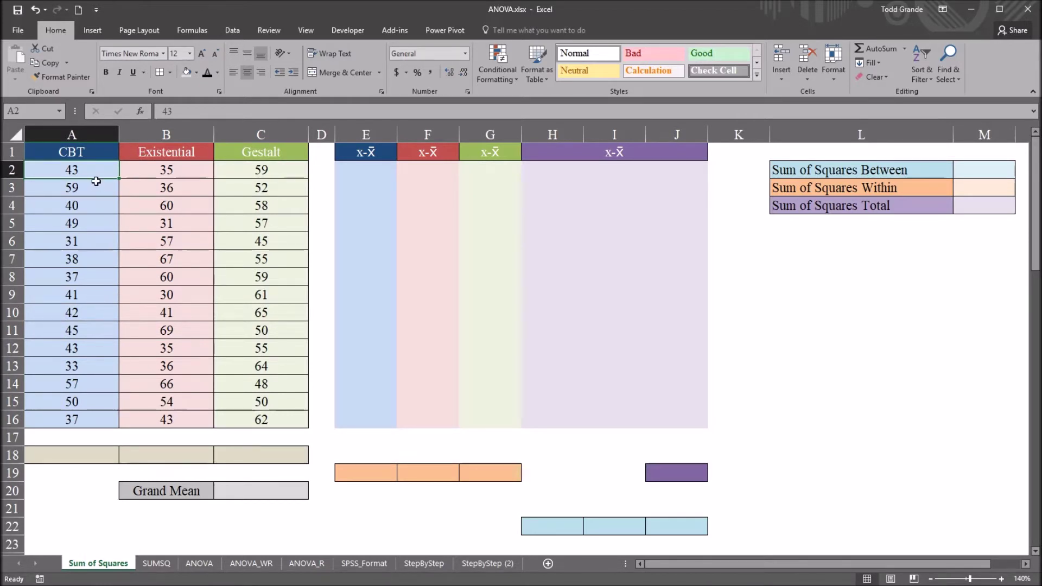
pyautogui.moveTo(105, 170); pyautogui.dragTo(104, 421)
# Step: Enter =AVERAGE(A2:A16) in A18 to get the CBT mean of 43
pyautogui.click(85, 458)
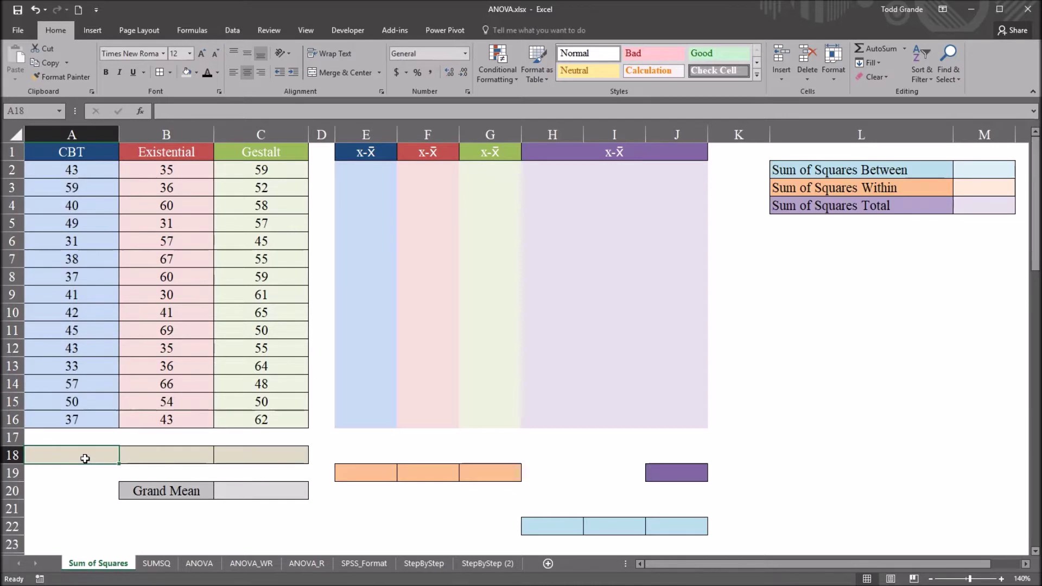
pyautogui.write('=av')
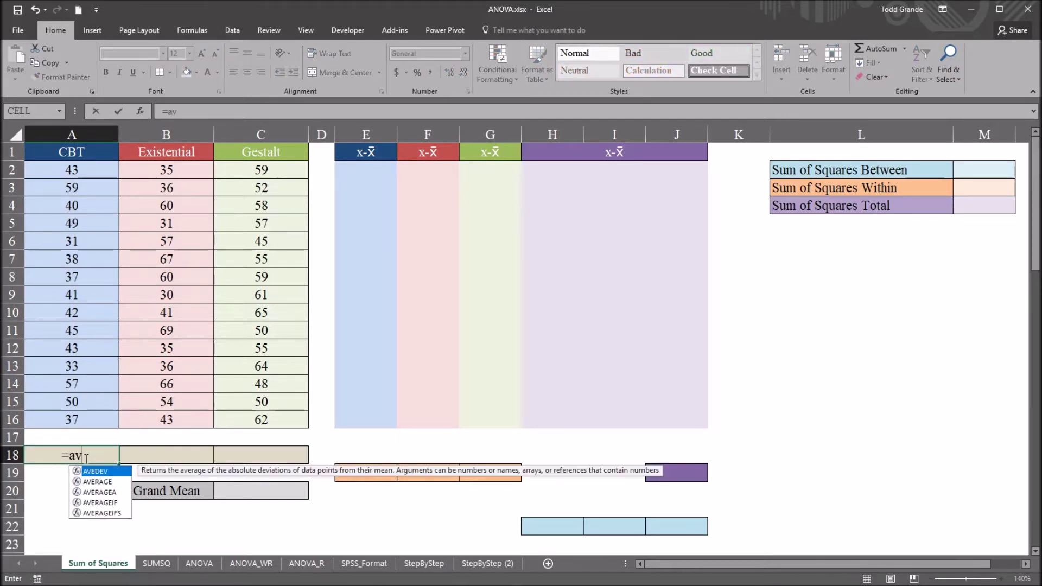
pyautogui.press('Down')
pyautogui.press('Tab')
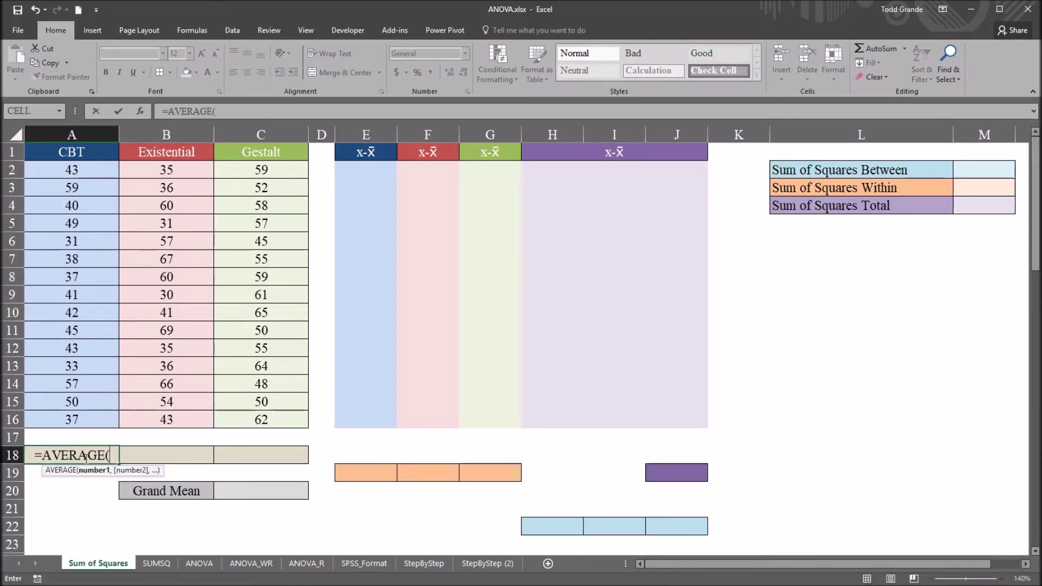
pyautogui.moveTo(63, 169); pyautogui.dragTo(63, 417)
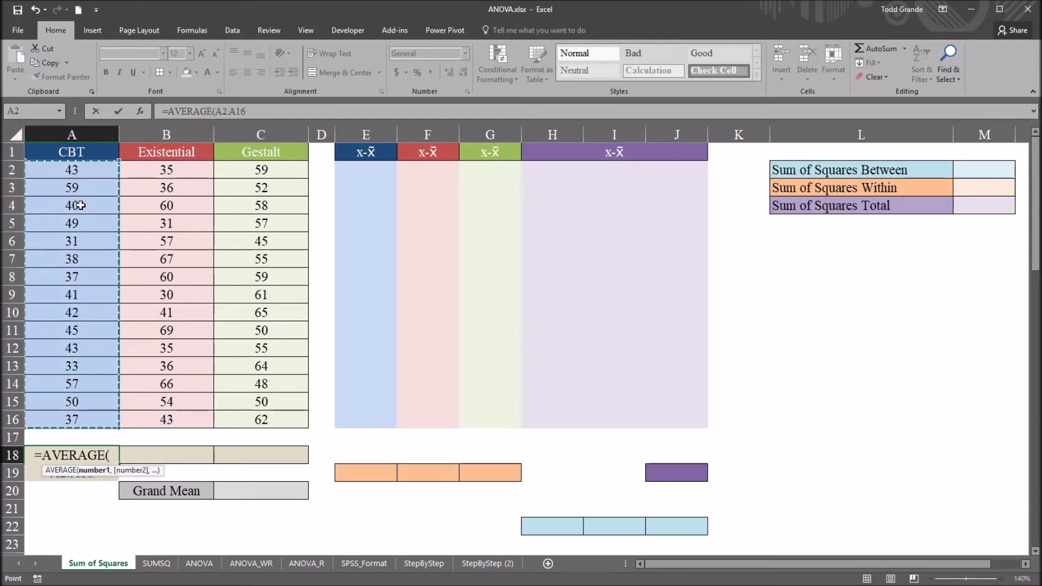
pyautogui.press('Return')
# Step: Fill the mean formula across to C18, giving 48 and 56, and check each group mean
pyautogui.click(83, 455)
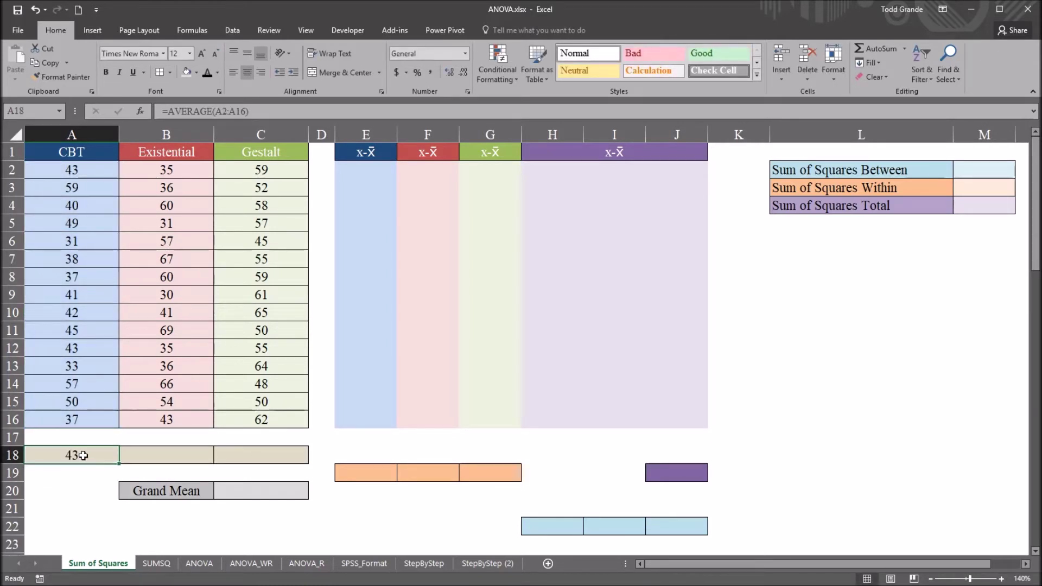
pyautogui.moveTo(89, 169); pyautogui.dragTo(80, 419)
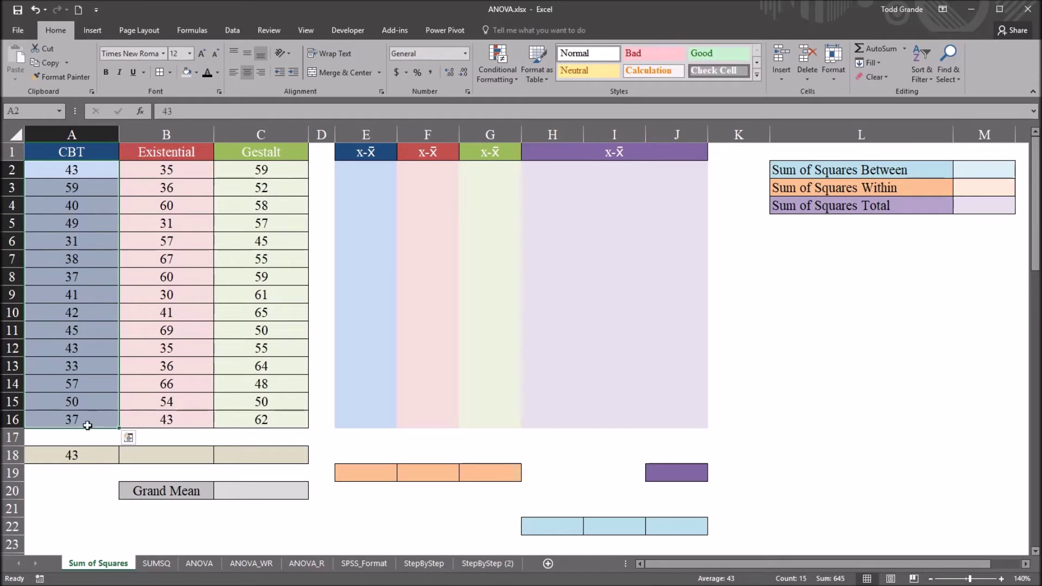
pyautogui.click(81, 462)
pyautogui.moveTo(119, 465); pyautogui.dragTo(244, 455)
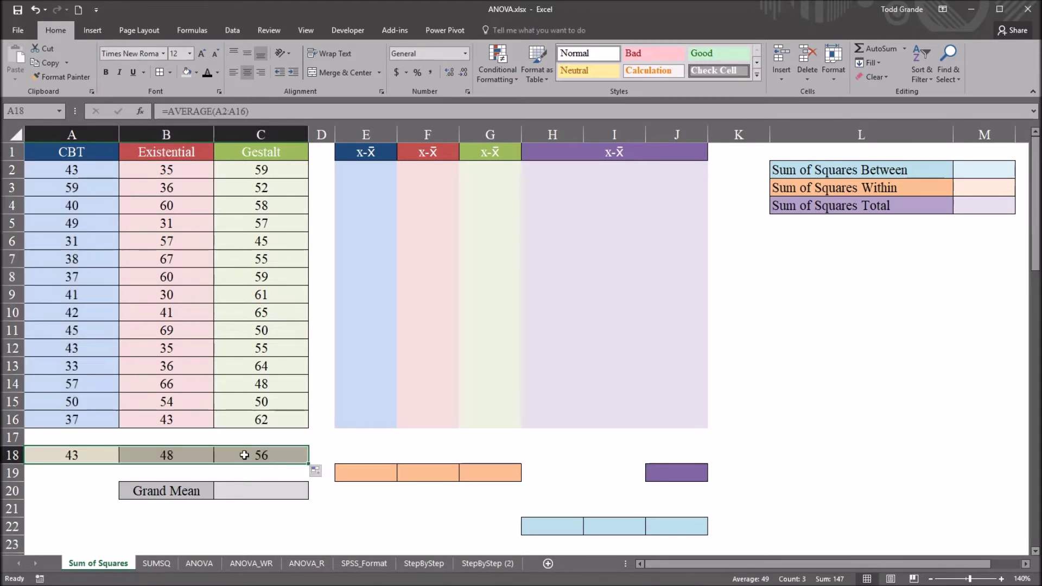
pyautogui.click(80, 456)
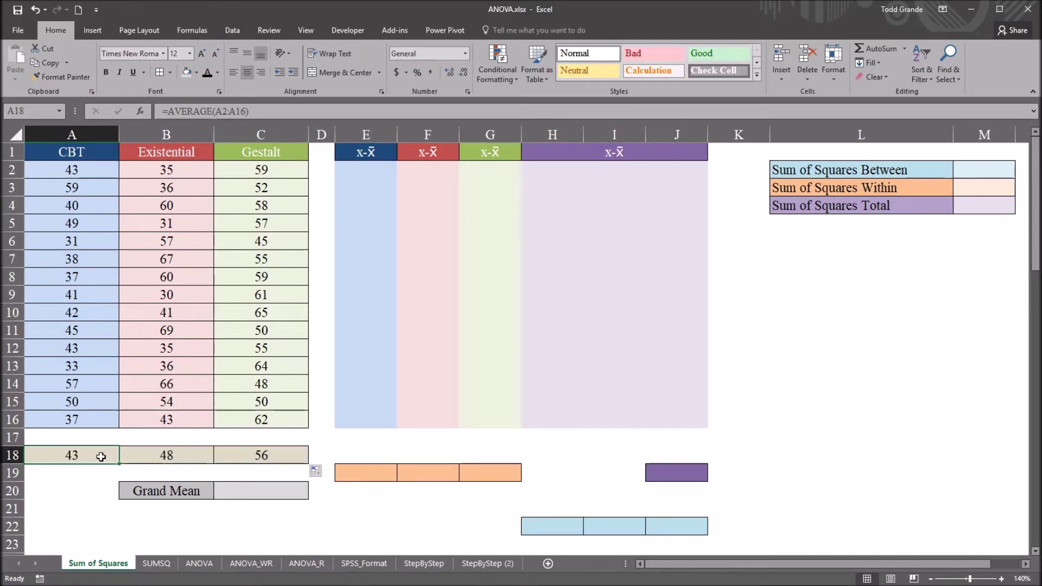
pyautogui.click(154, 455)
pyautogui.click(261, 456)
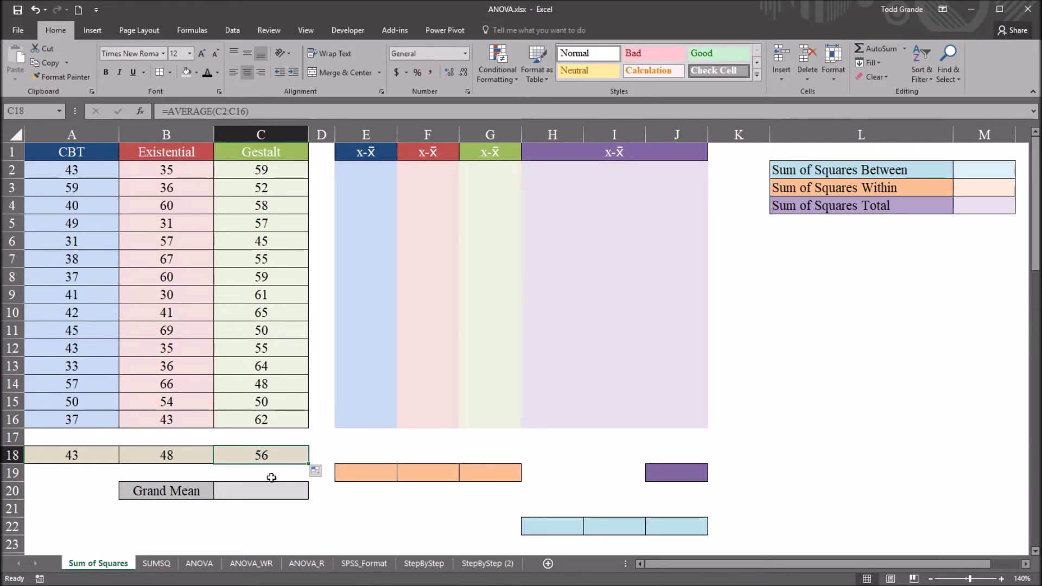
pyautogui.click(244, 492)
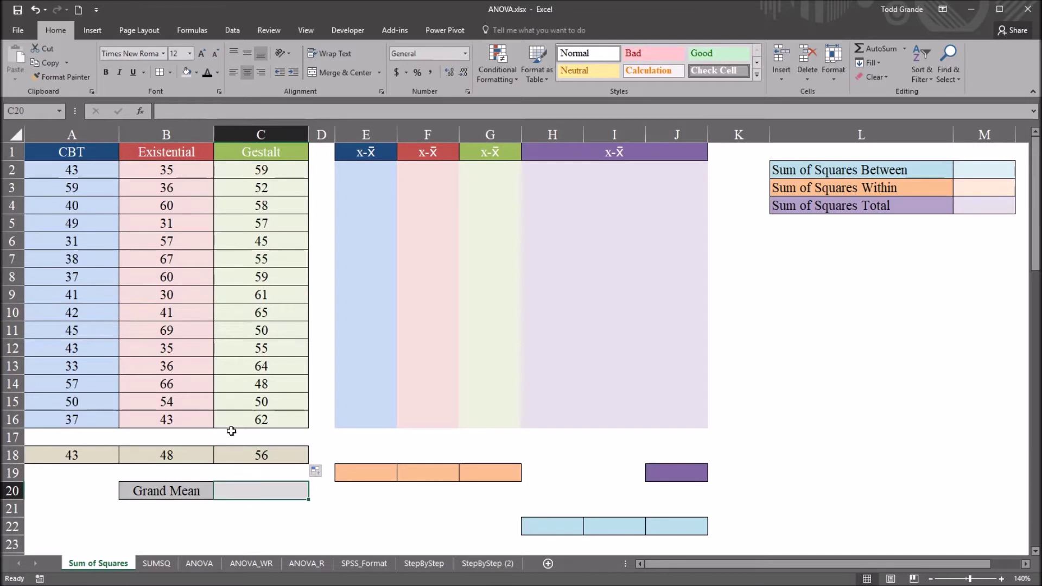
pyautogui.click(101, 177)
# Step: Select all forty-five scores in A2:C16 and step through the three group labels
pyautogui.moveTo(126, 188); pyautogui.dragTo(249, 414)
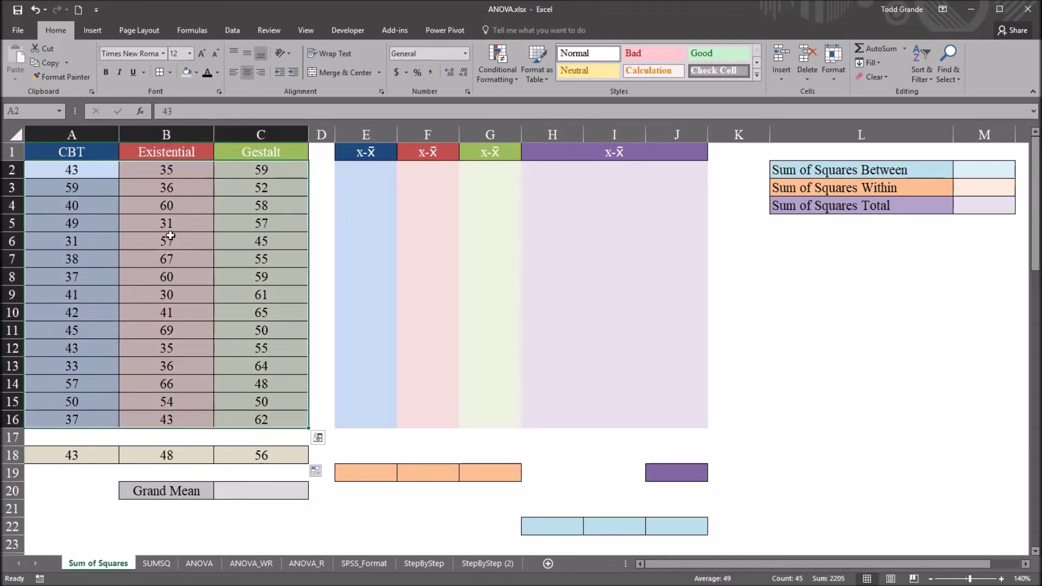
pyautogui.click(106, 172)
pyautogui.click(92, 156)
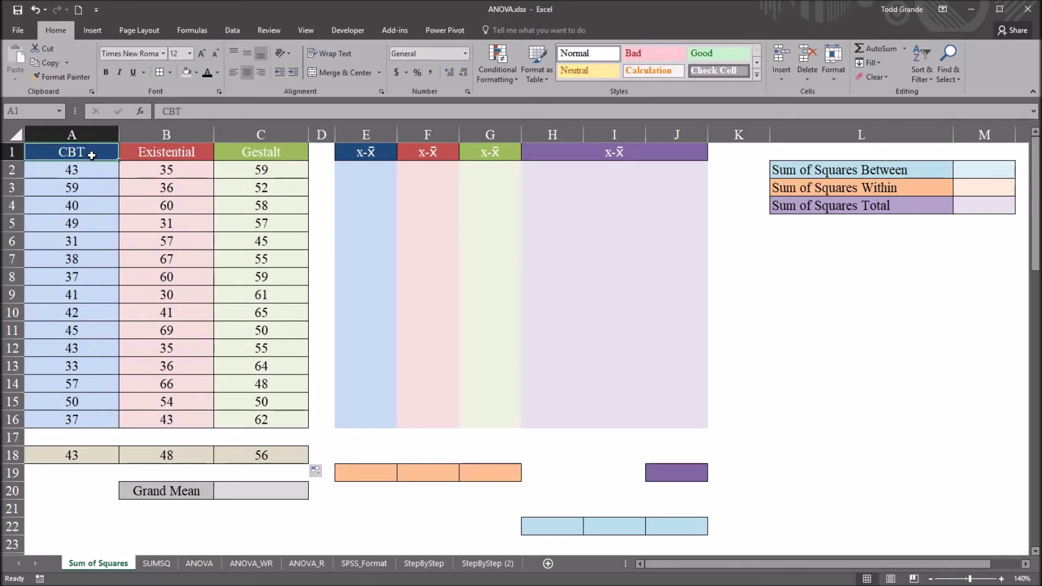
pyautogui.press('Right')
pyautogui.press('Right')
pyautogui.click(98, 160)
# Step: Enter =AVERAGE(A2:C16) in C20, giving a grand mean of 49
pyautogui.click(238, 491)
pyautogui.write('=av')
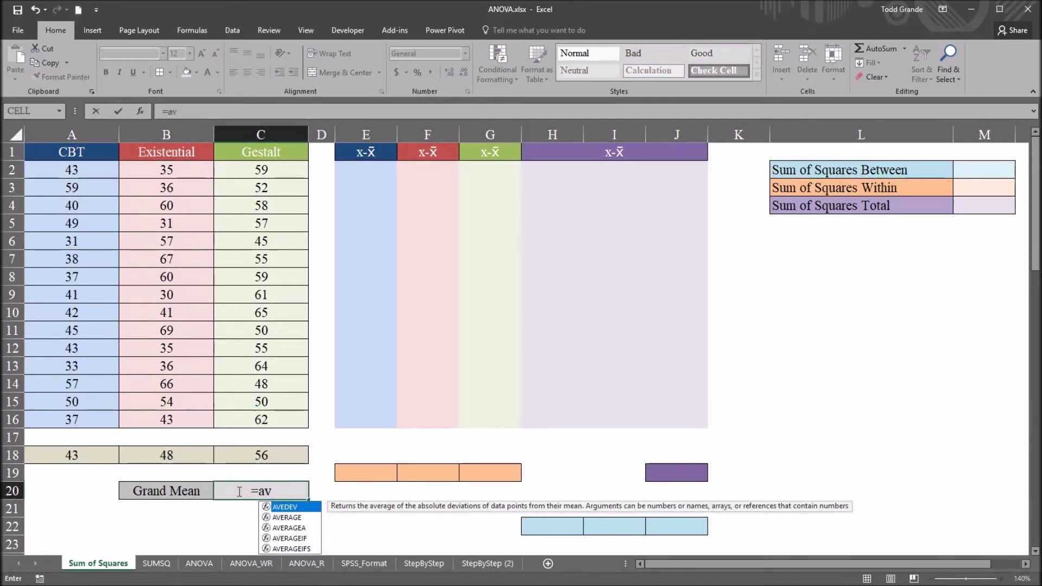
pyautogui.press('Down')
pyautogui.press('Tab')
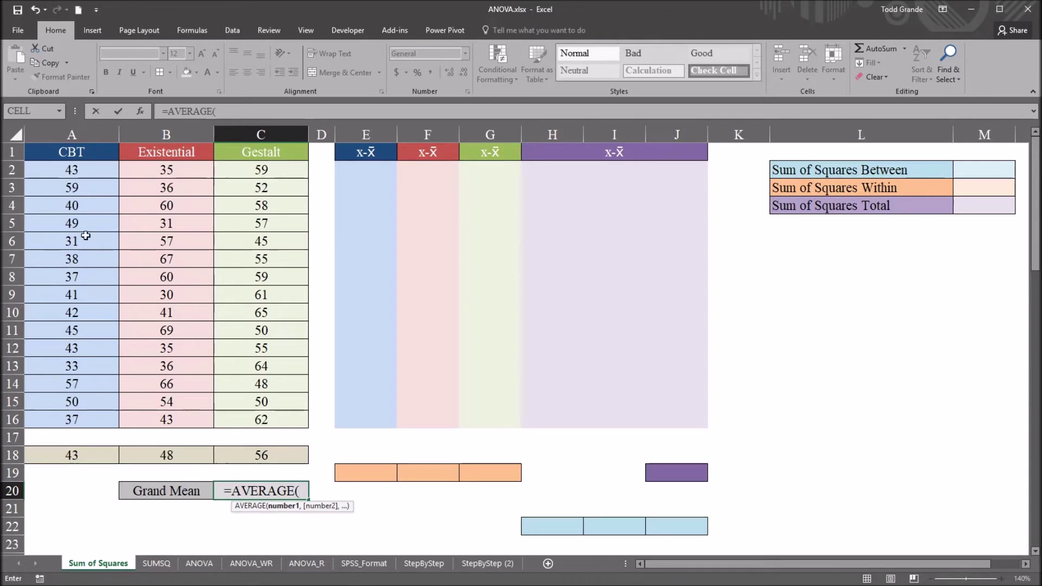
pyautogui.click(73, 173)
pyautogui.moveTo(73, 174); pyautogui.dragTo(260, 415)
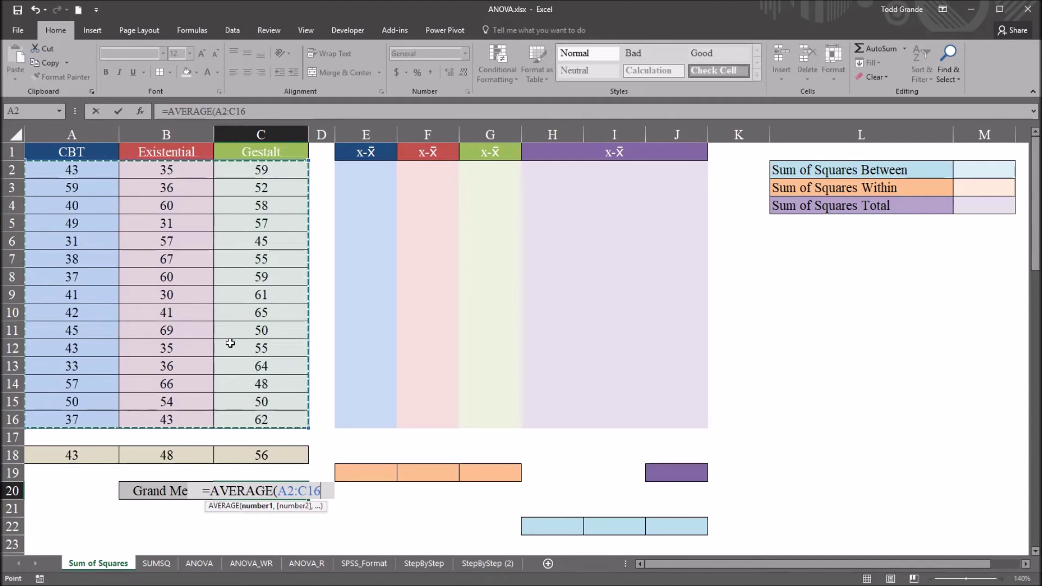
pyautogui.press('Return')
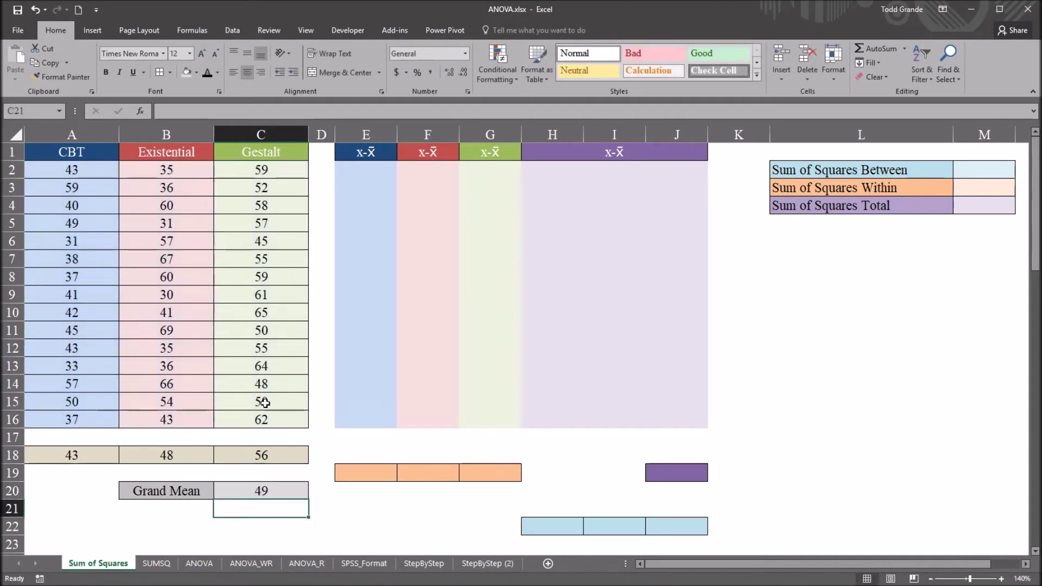
# Step: Compare the grand mean in C20 with the row 18 group means and deviation cell E2
pyautogui.click(261, 490)
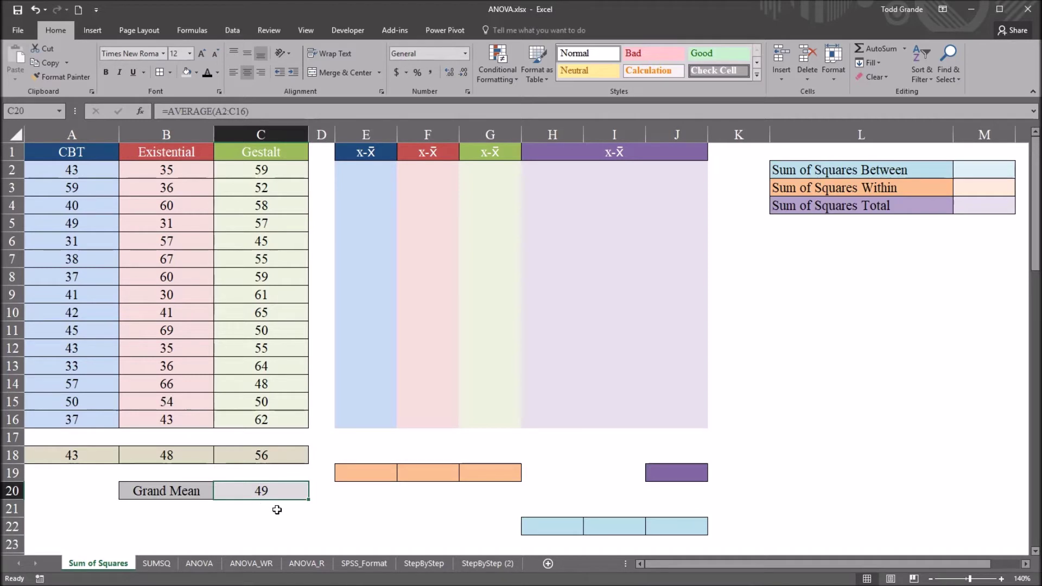
pyautogui.click(83, 456)
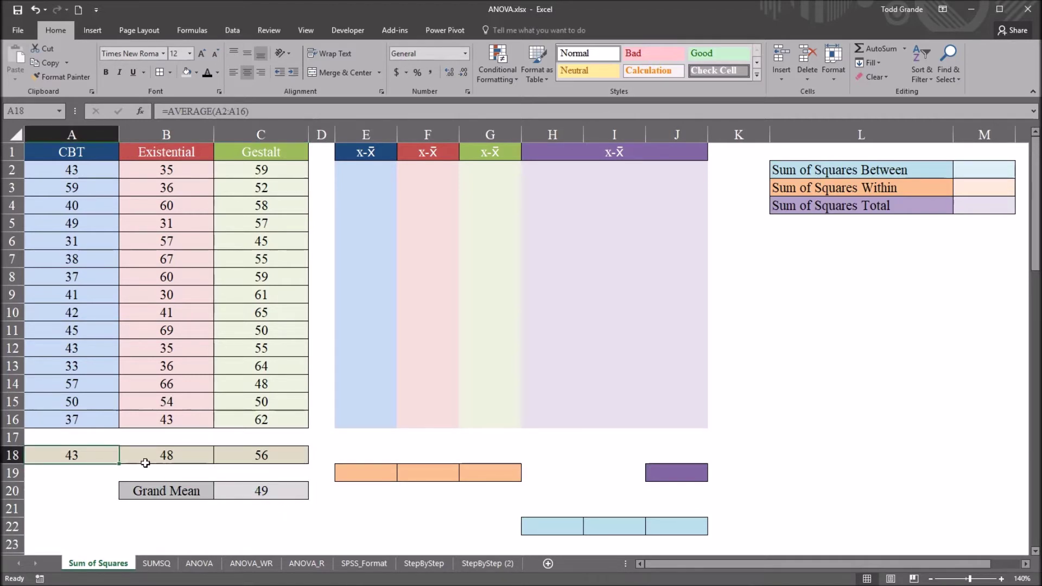
pyautogui.click(145, 461)
pyautogui.click(232, 455)
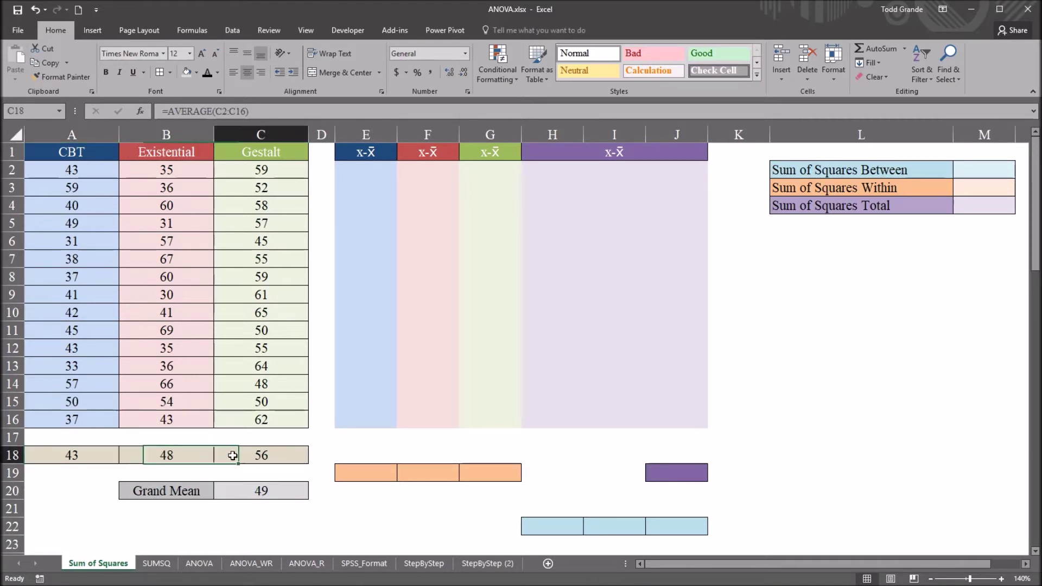
pyautogui.click(261, 491)
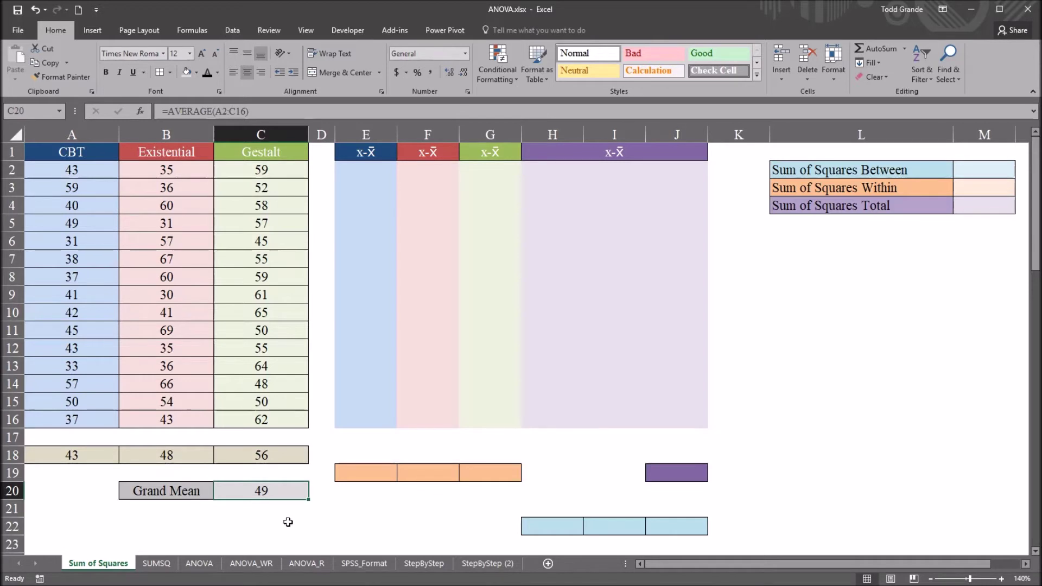
pyautogui.click(366, 170)
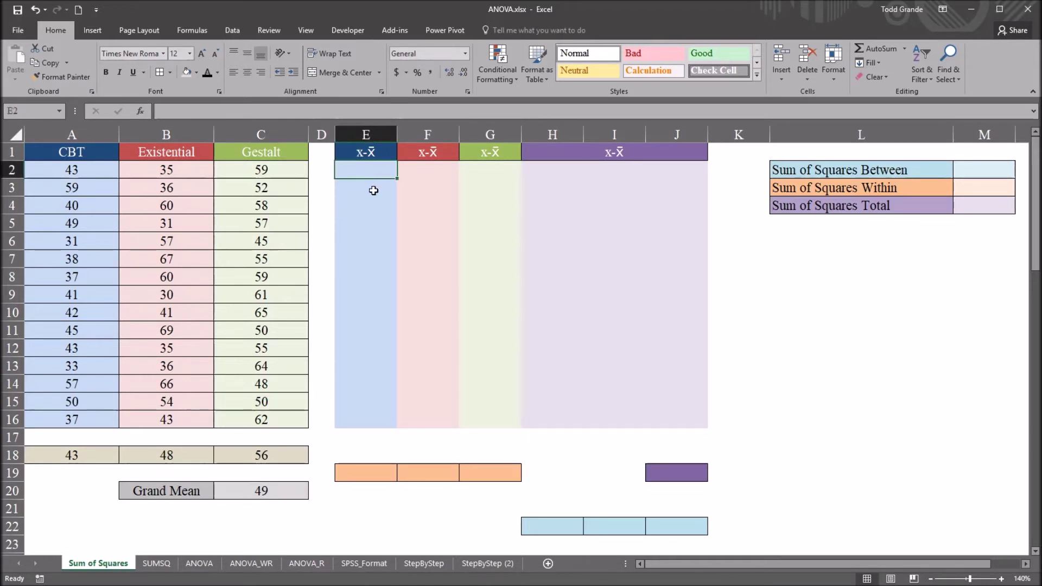
pyautogui.click(79, 170)
pyautogui.click(344, 170)
pyautogui.click(86, 454)
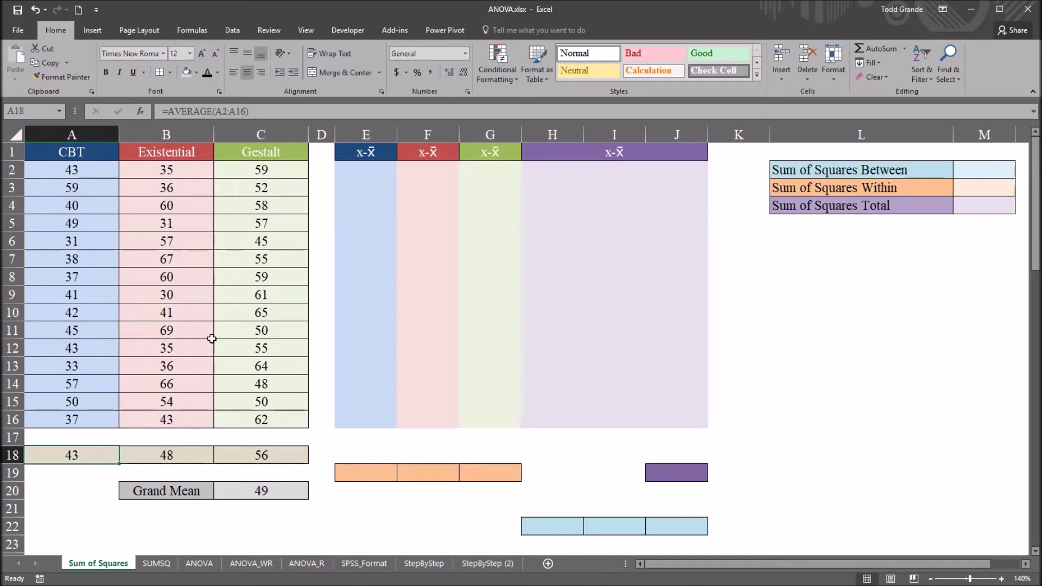
pyautogui.click(361, 170)
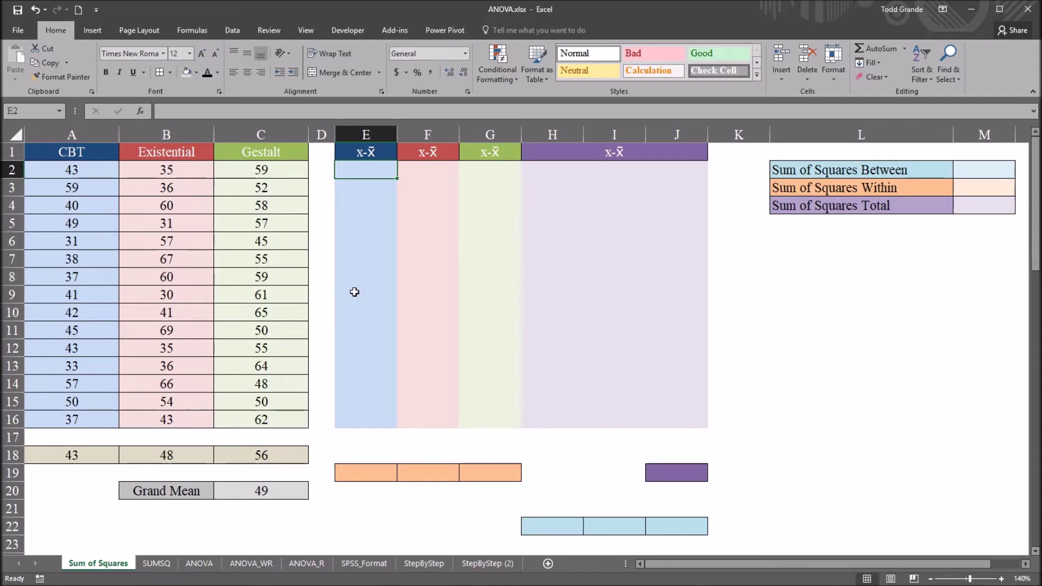
pyautogui.click(89, 158)
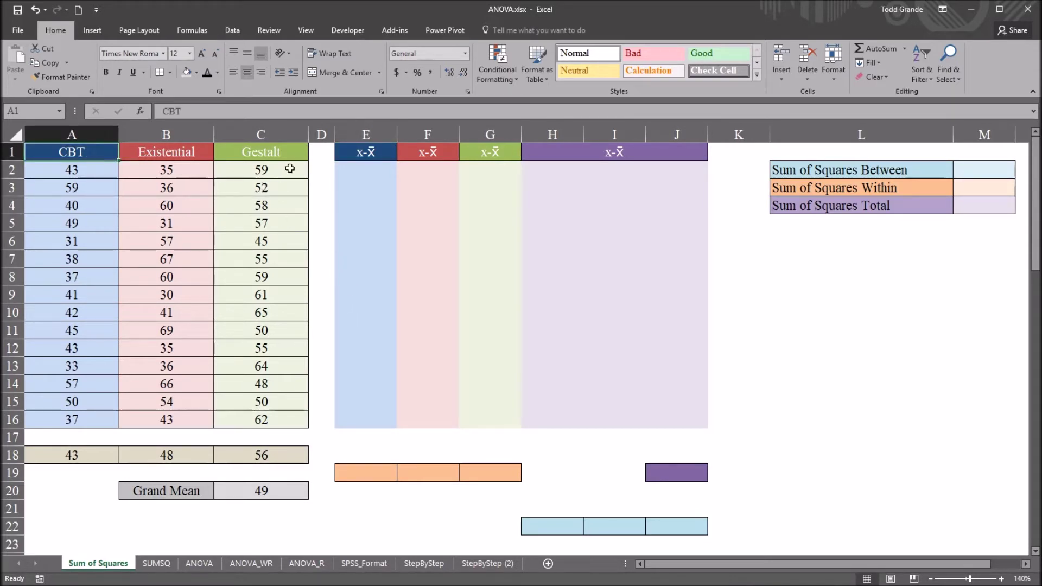
pyautogui.click(360, 170)
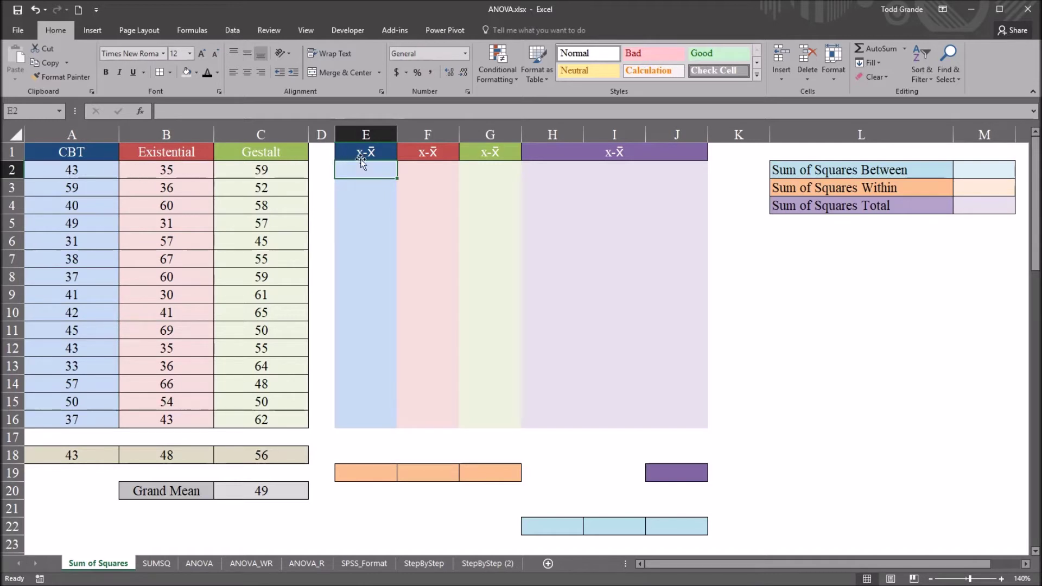
pyautogui.moveTo(79, 170); pyautogui.dragTo(89, 418)
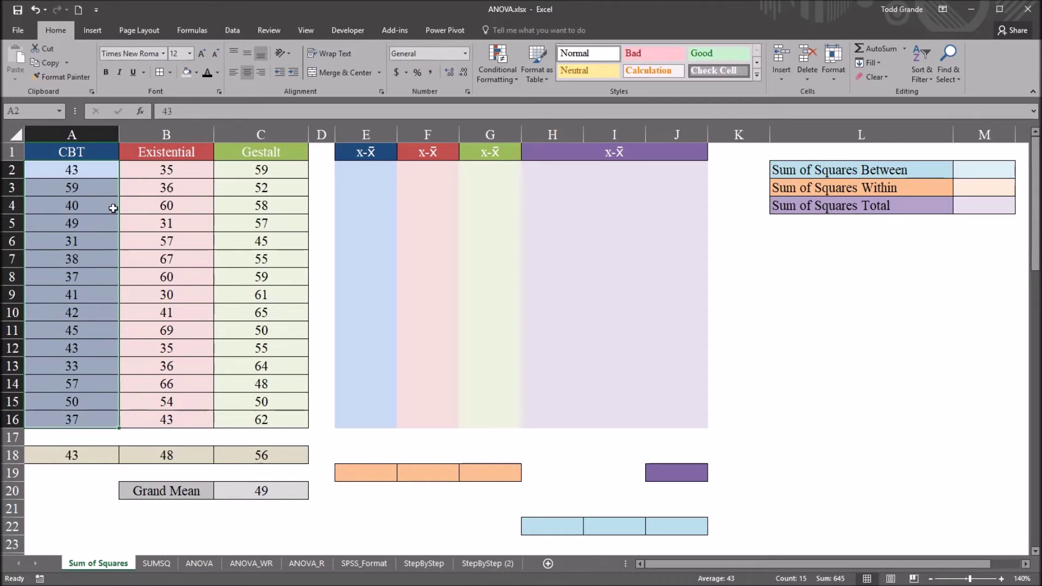
pyautogui.click(81, 459)
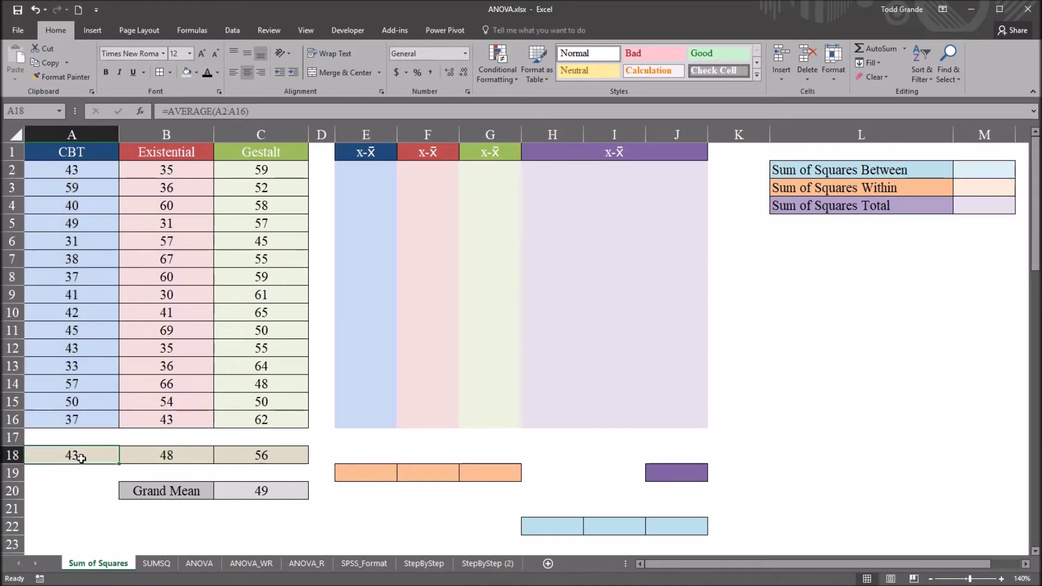
pyautogui.click(362, 170)
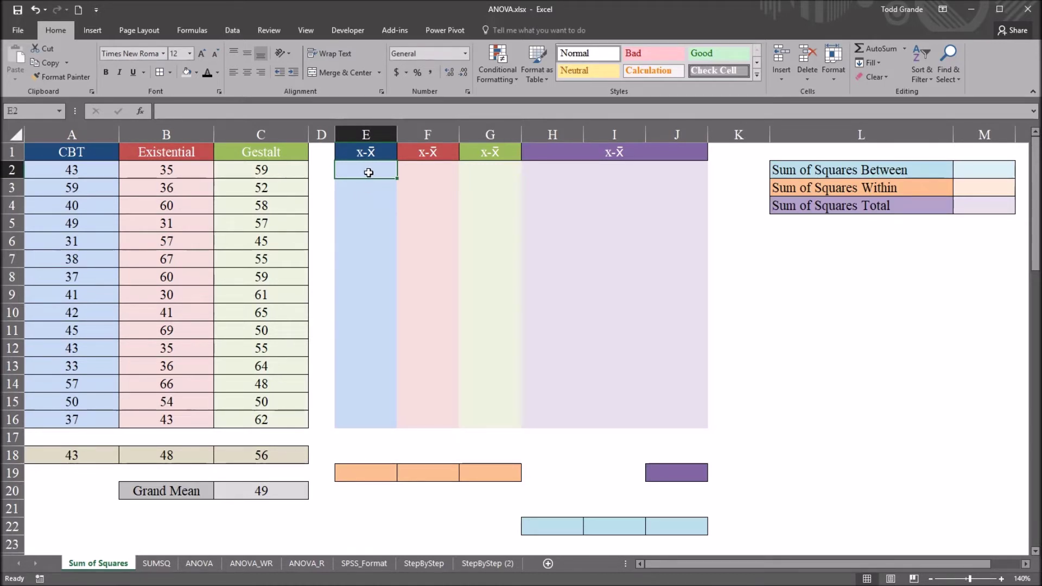
pyautogui.moveTo(397, 178)
pyautogui.mouseDown()
pyautogui.moveTo(387, 434)
pyautogui.moveTo(366, 167)
pyautogui.moveTo(496, 183)
pyautogui.moveTo(389, 174)
pyautogui.mouseUp()
# Step: Enter =A2-A$18 in E2, giving the first CBT deviation of 0 with the mean row locked
pyautogui.write('=')
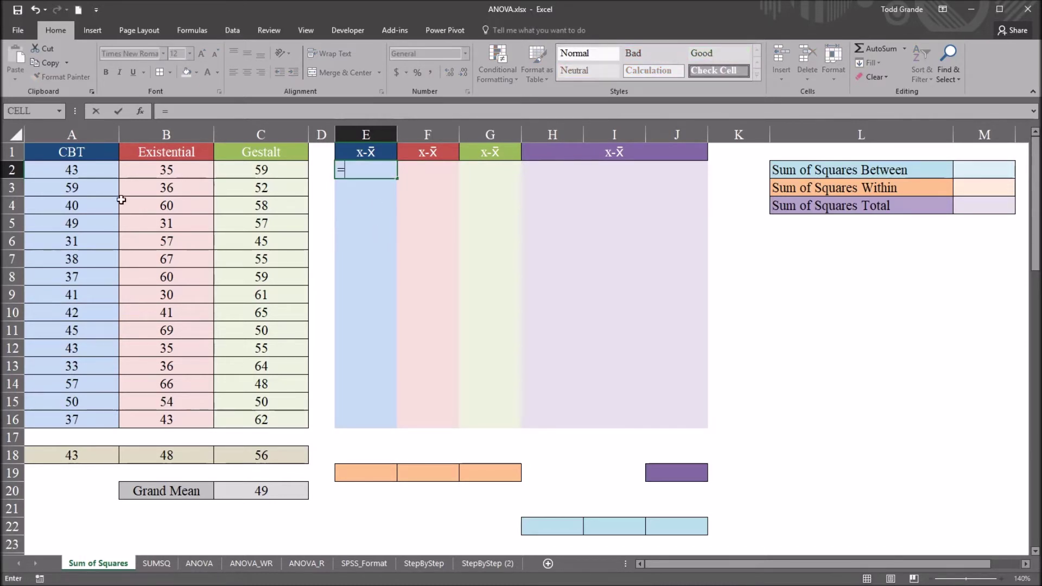
pyautogui.click(71, 172)
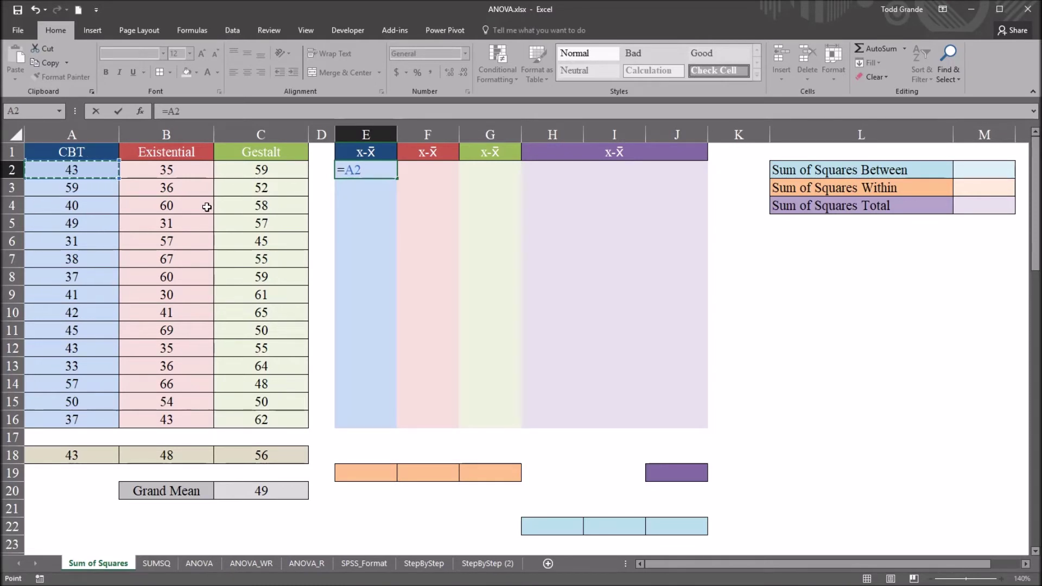
pyautogui.write('-')
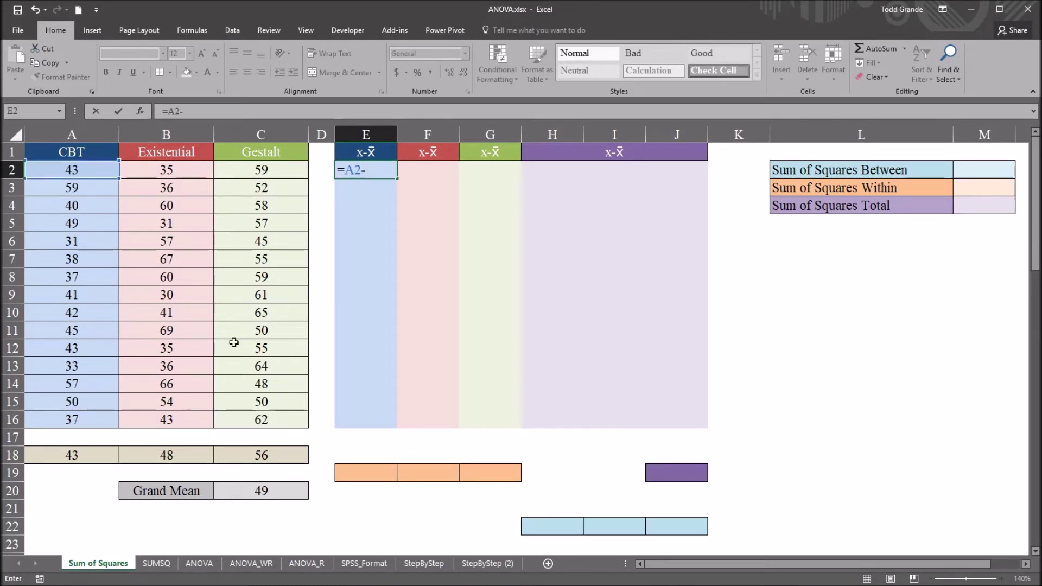
pyautogui.click(77, 451)
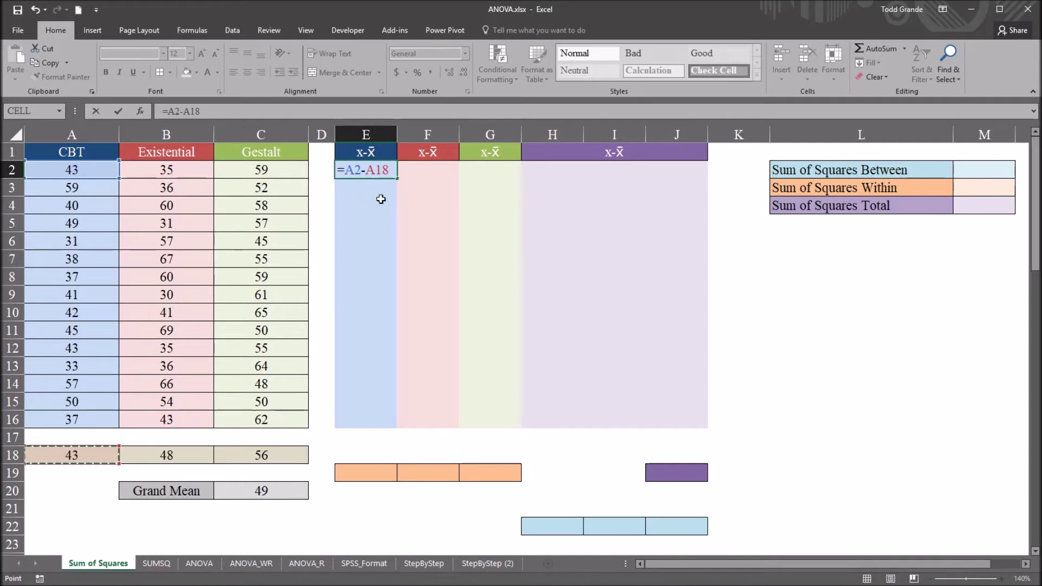
pyautogui.click(375, 171)
pyautogui.write('$')
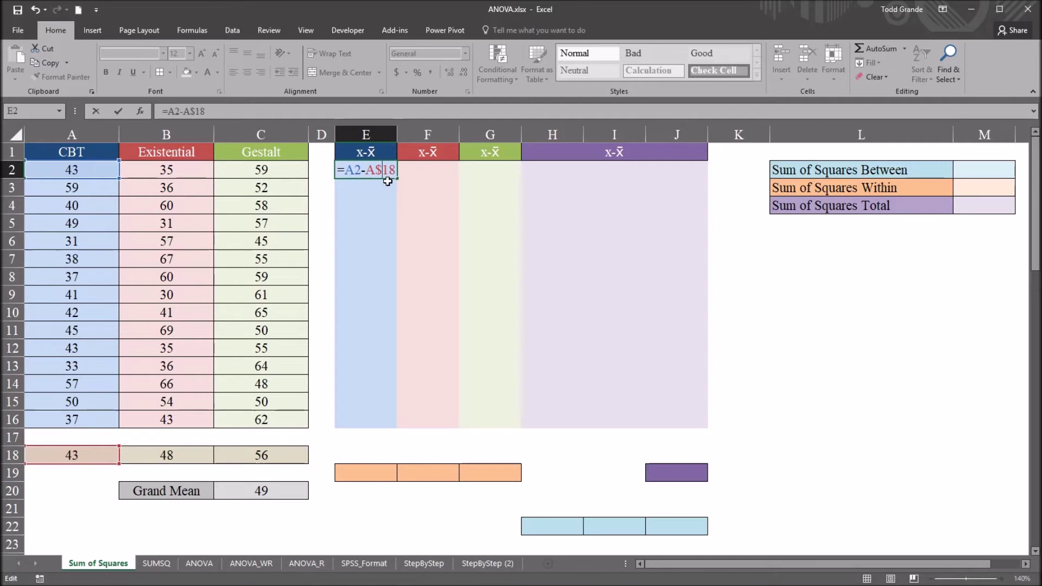
pyautogui.press('Return')
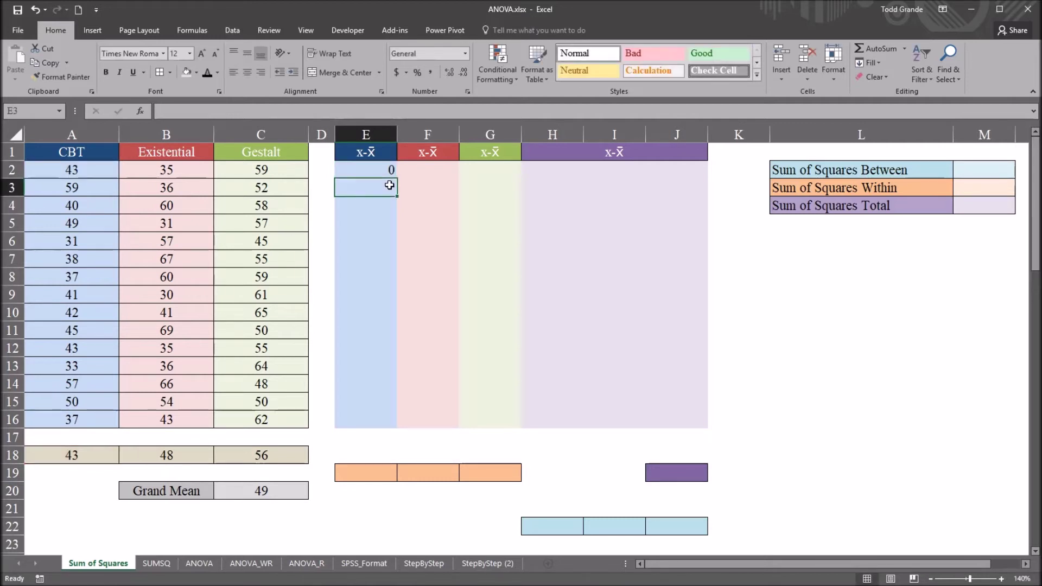
pyautogui.click(388, 170)
# Step: Copy =A2-A$18 down to E16, giving CBT deviations from -12 to 16 that total 0
pyautogui.moveTo(392, 178); pyautogui.dragTo(400, 424)
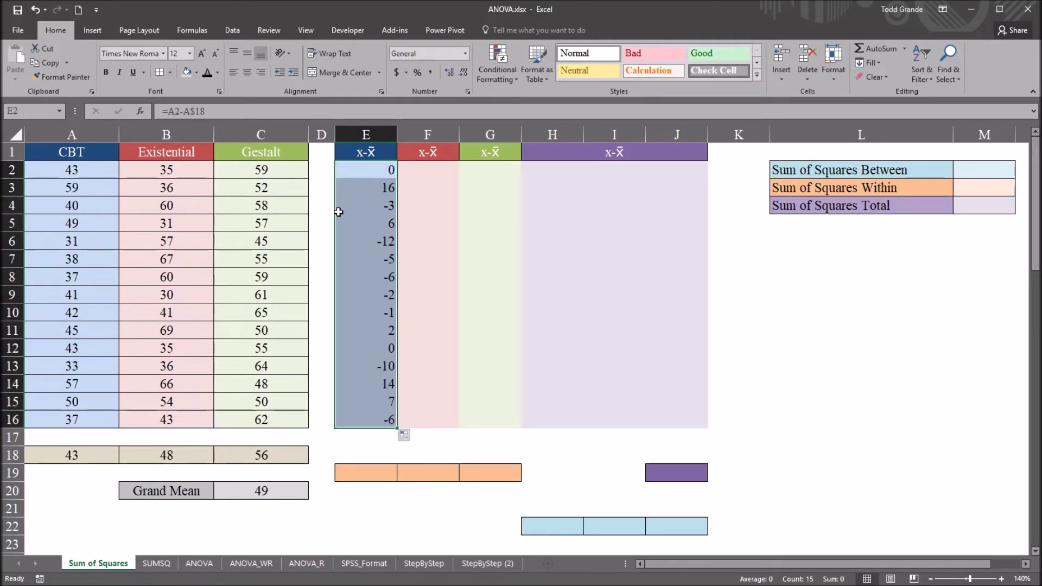
pyautogui.click(79, 453)
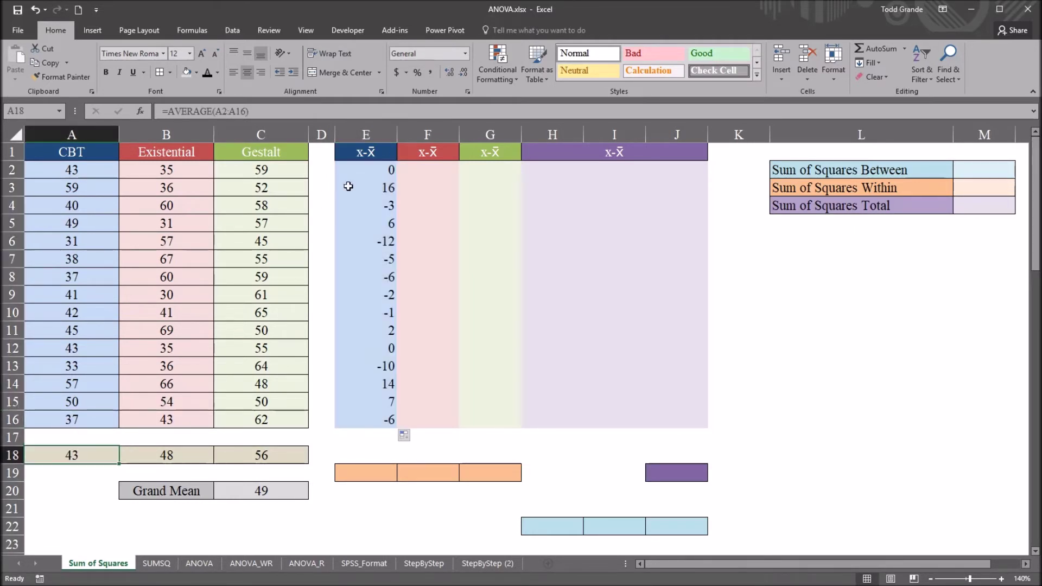
pyautogui.moveTo(365, 170); pyautogui.dragTo(370, 421)
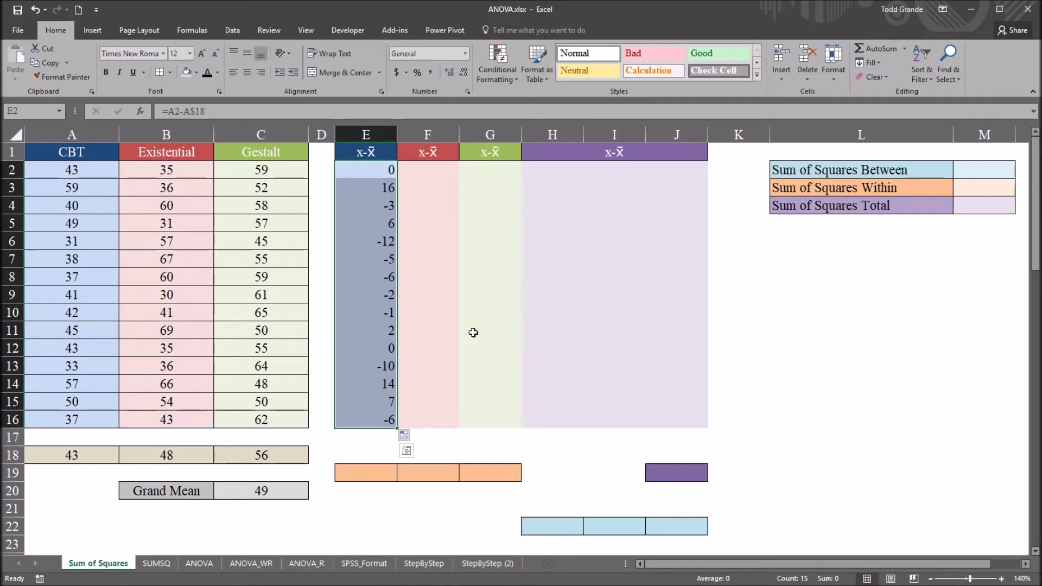
# Step: Copy the CBT deviation formula from E2:E16 into F2:G16 using Fill Without Formatting
pyautogui.moveTo(430, 171); pyautogui.dragTo(437, 420)
pyautogui.moveTo(478, 173); pyautogui.dragTo(478, 421)
pyautogui.moveTo(355, 170); pyautogui.dragTo(369, 422)
pyautogui.moveTo(396, 429); pyautogui.dragTo(499, 422)
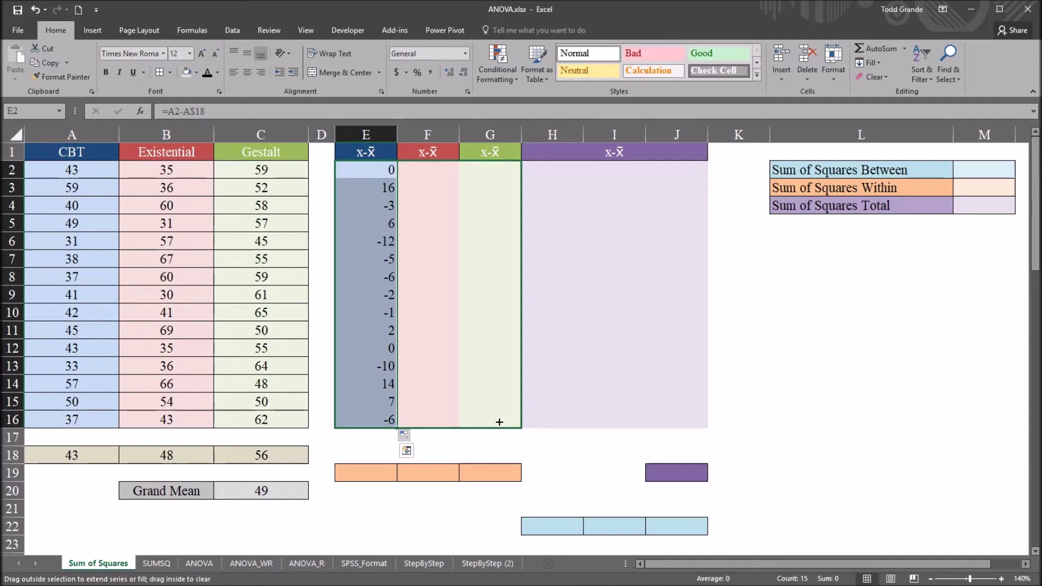
pyautogui.moveTo(514, 424); pyautogui.dragTo(515, 426)
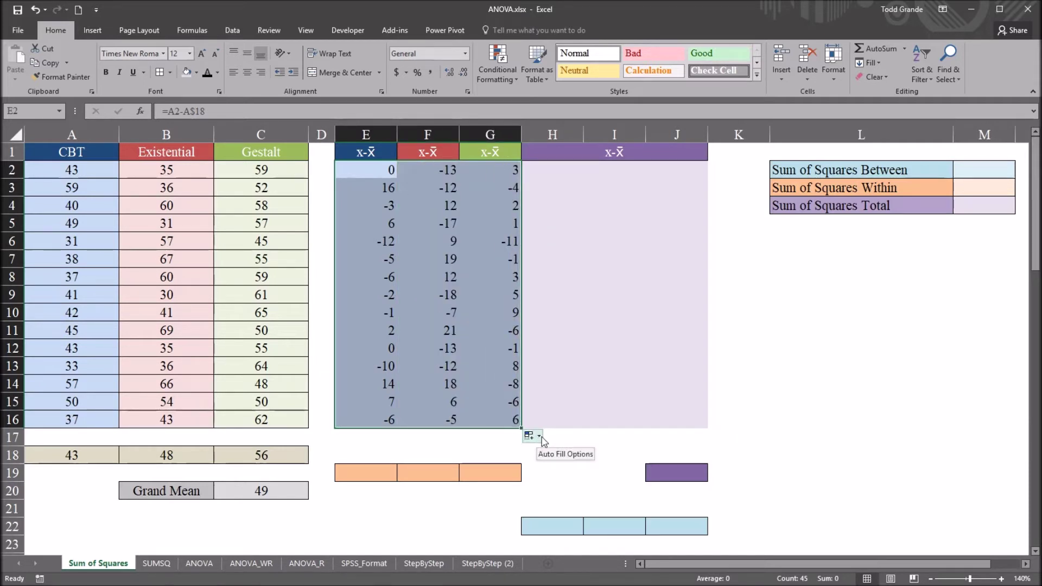
pyautogui.click(540, 438)
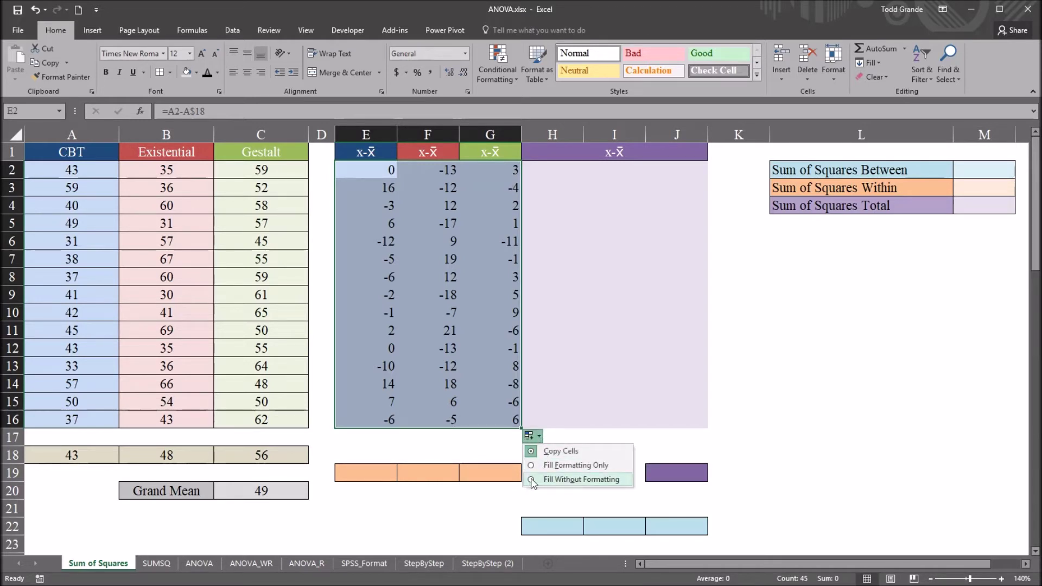
pyautogui.click(532, 480)
pyautogui.click(526, 455)
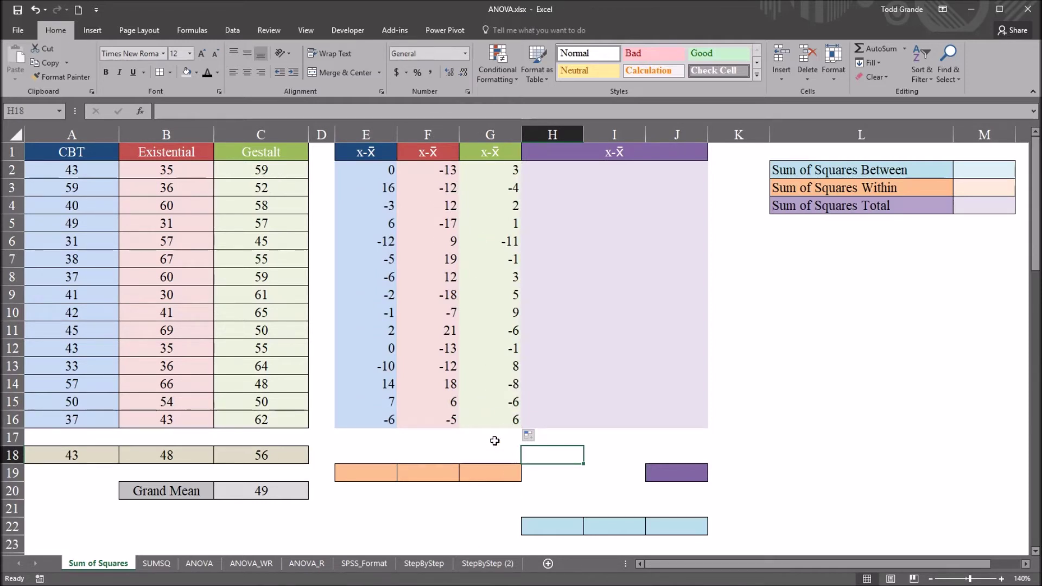
pyautogui.moveTo(372, 171); pyautogui.dragTo(375, 419)
pyautogui.moveTo(418, 173); pyautogui.dragTo(442, 411)
pyautogui.moveTo(477, 169); pyautogui.dragTo(481, 421)
pyautogui.click(358, 471)
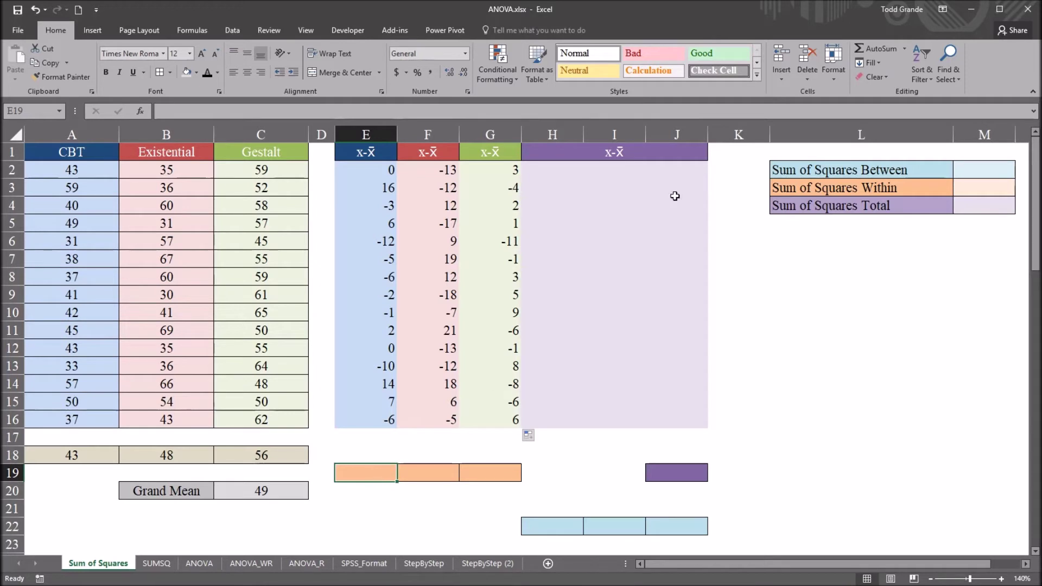
pyautogui.moveTo(368, 173); pyautogui.dragTo(373, 420)
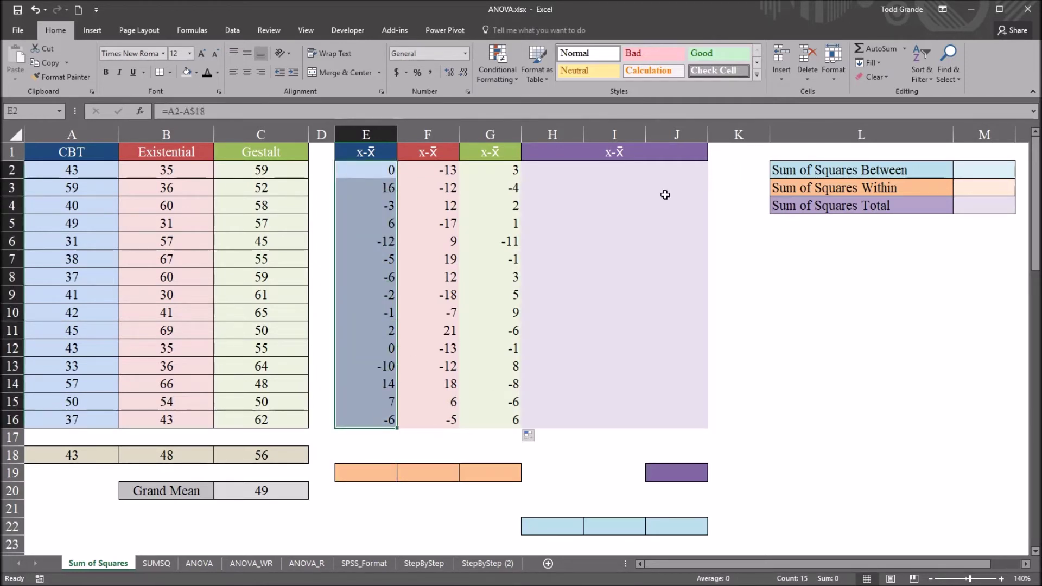
# Step: Enter =E2^2 in K2 and fill it down to K16 to square each CBT deviation
pyautogui.click(736, 171)
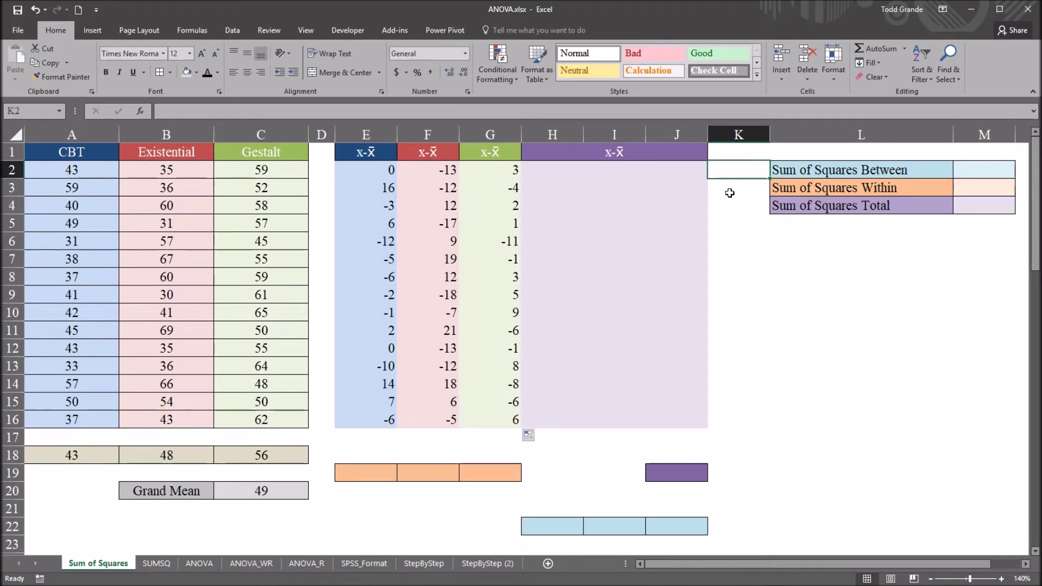
pyautogui.write('=')
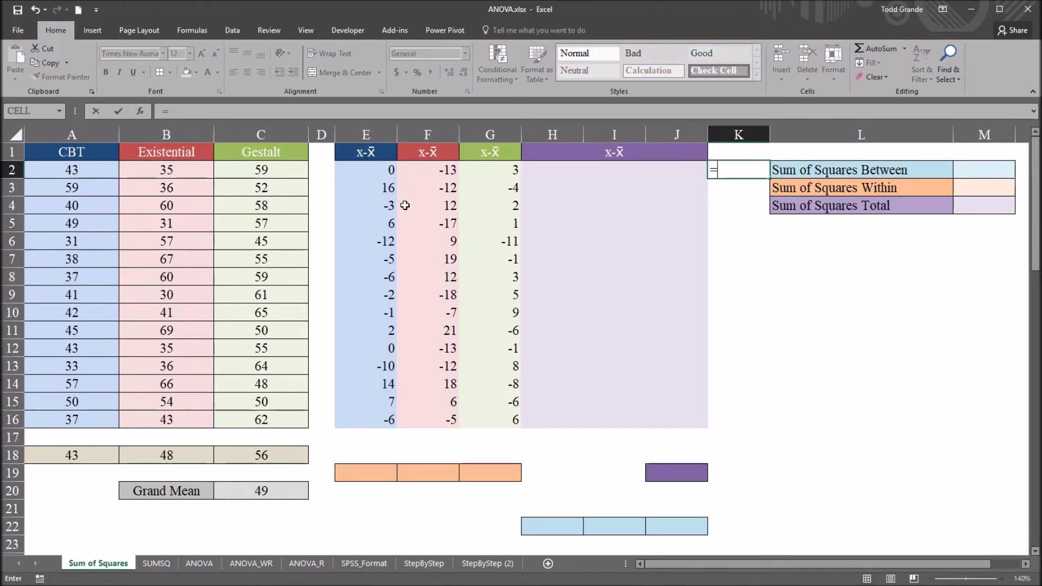
pyautogui.click(374, 173)
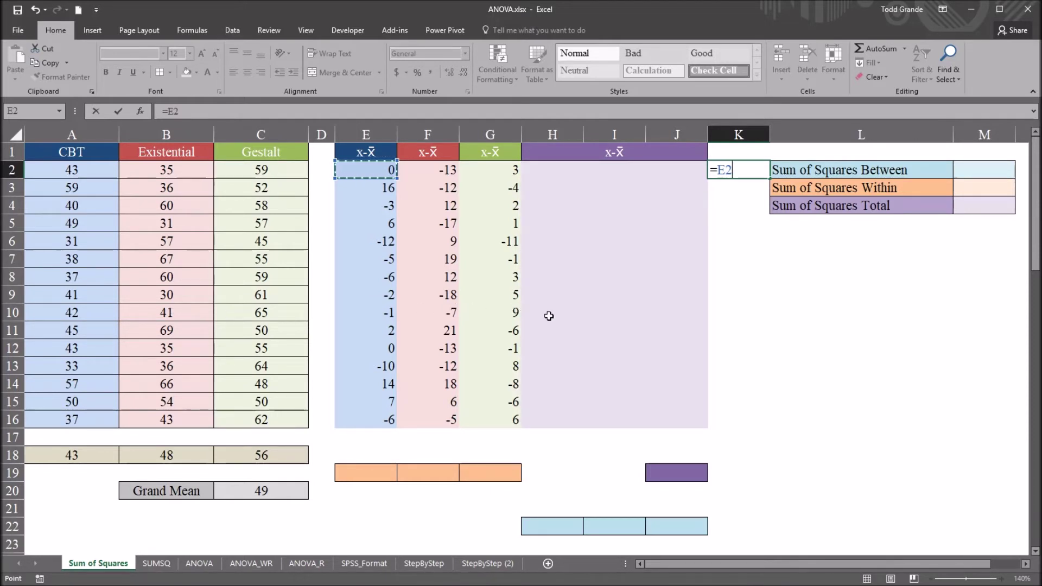
pyautogui.write('^2')
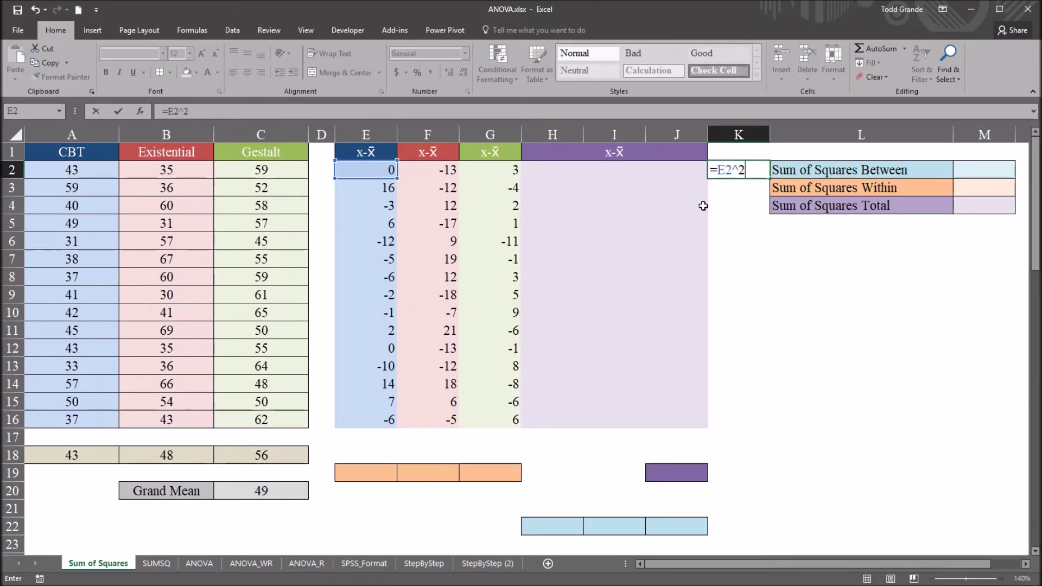
pyautogui.click(750, 169)
pyautogui.moveTo(772, 179); pyautogui.dragTo(755, 422)
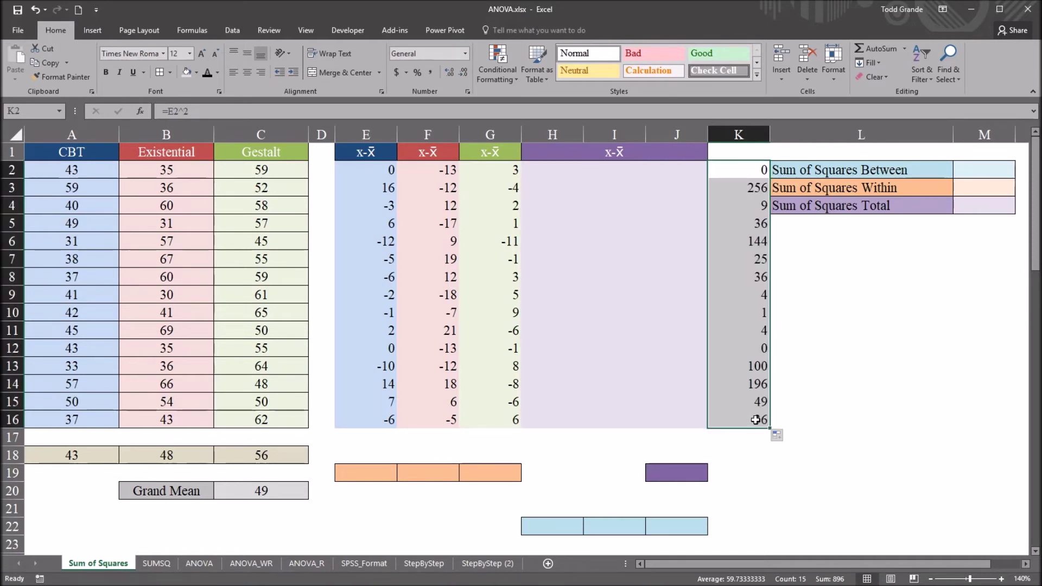
pyautogui.moveTo(710, 169); pyautogui.dragTo(742, 423)
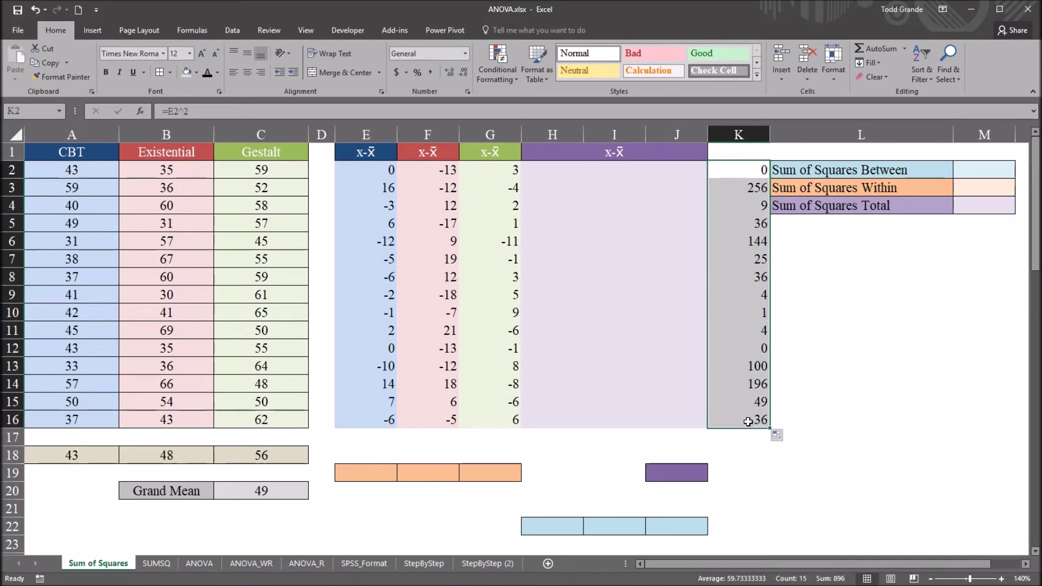
pyautogui.click(741, 440)
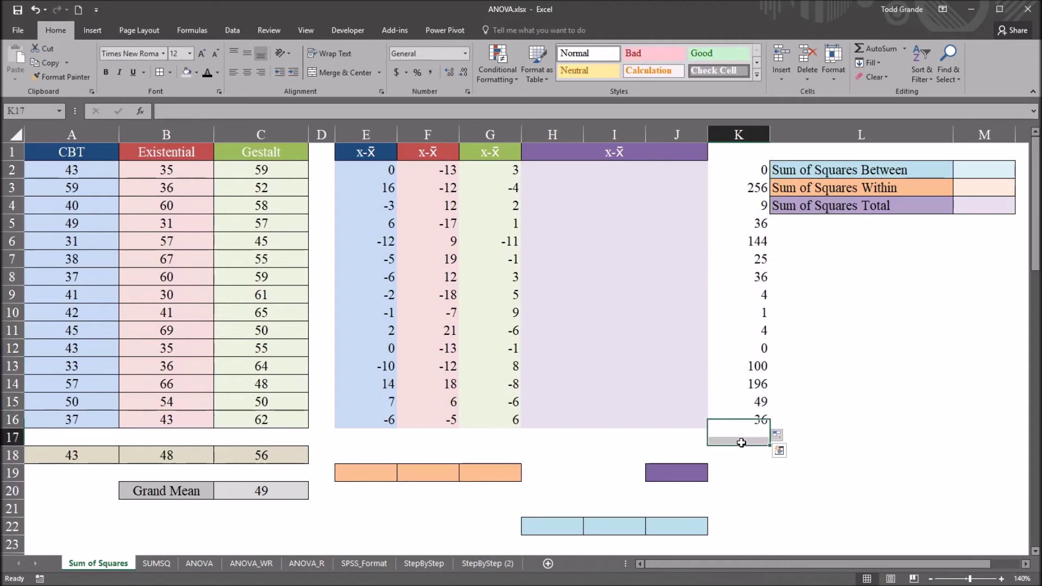
# Step: Enter =SUM(K2:K16) in K17, returning 896
pyautogui.write('=')
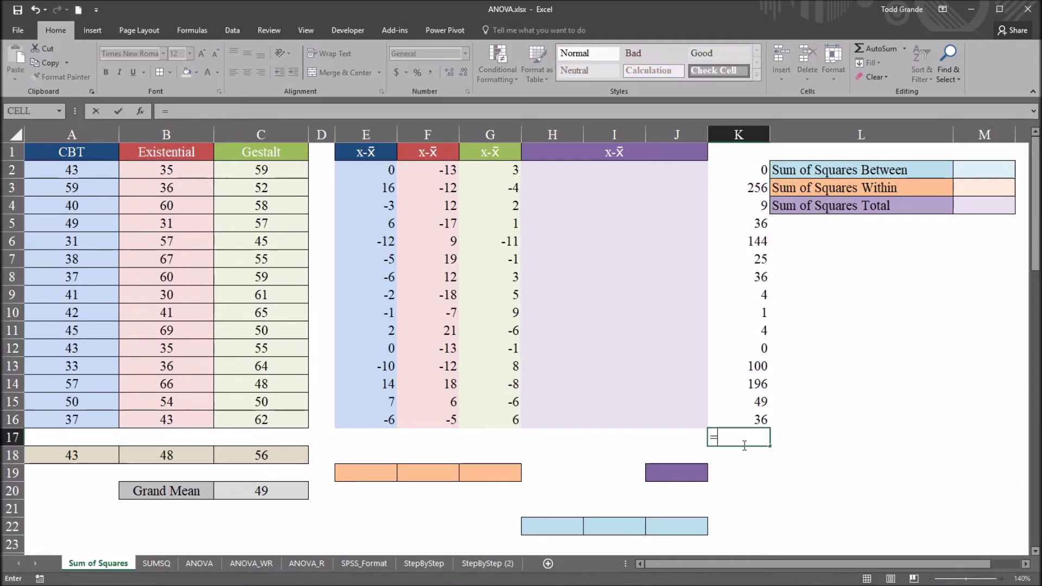
pyautogui.write('sum(')
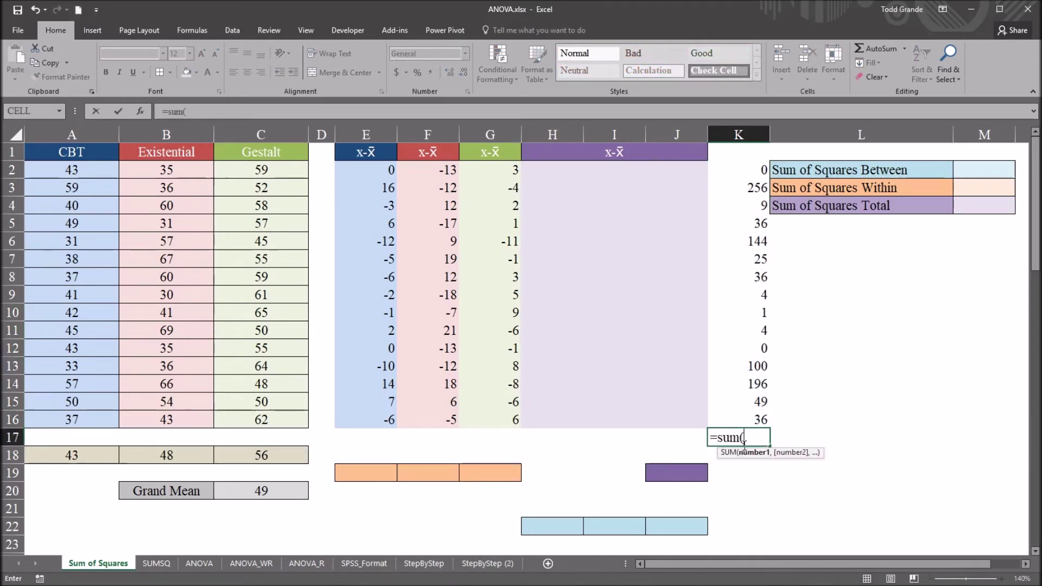
pyautogui.moveTo(728, 173); pyautogui.dragTo(732, 419)
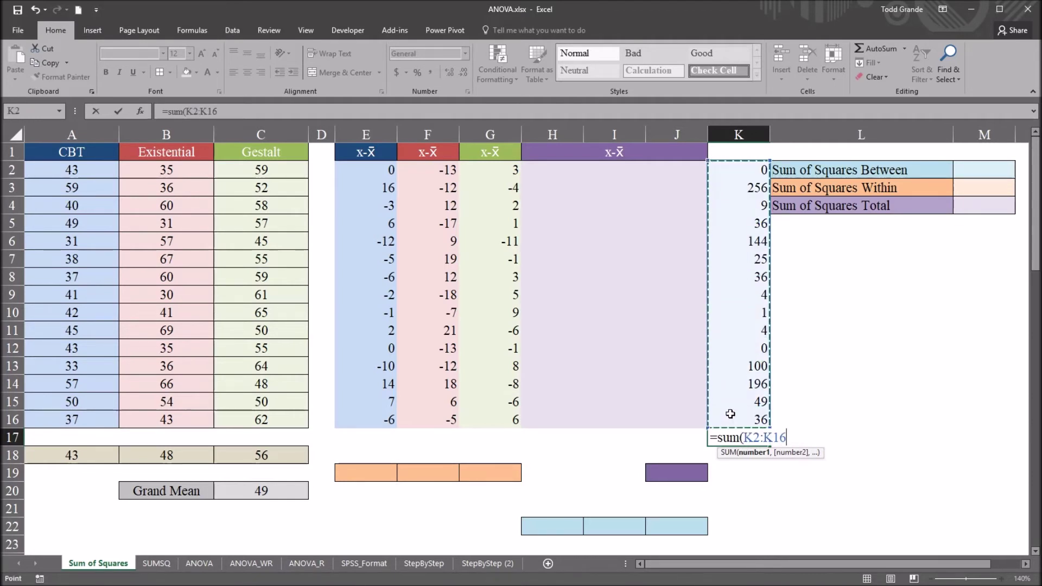
pyautogui.press('Return')
pyautogui.click(737, 440)
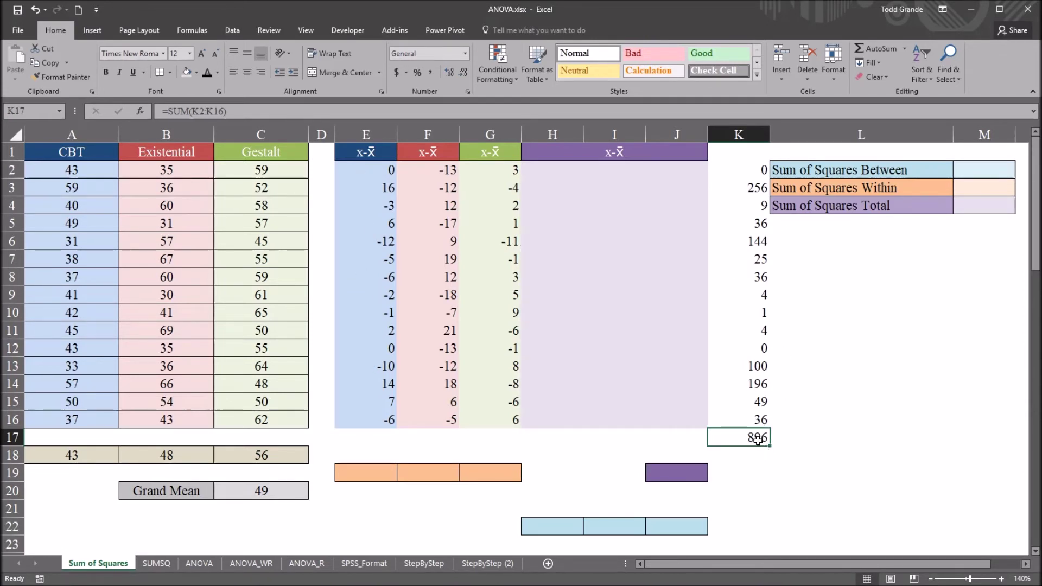
# Step: Enter =SUMSQ(E2:E16) in E19 and confirm it matches the 896 total in K17
pyautogui.click(372, 473)
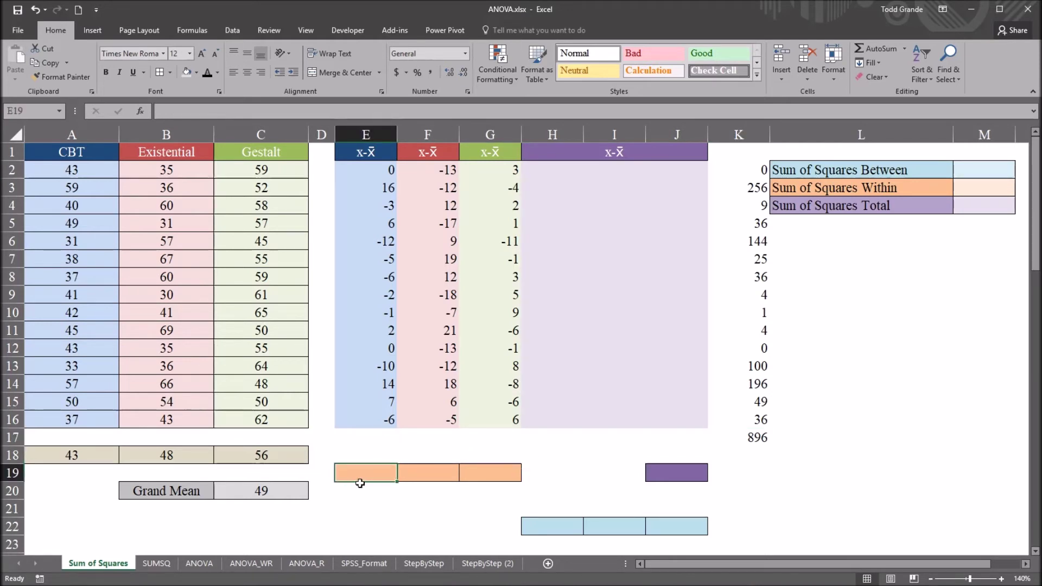
pyautogui.write('=')
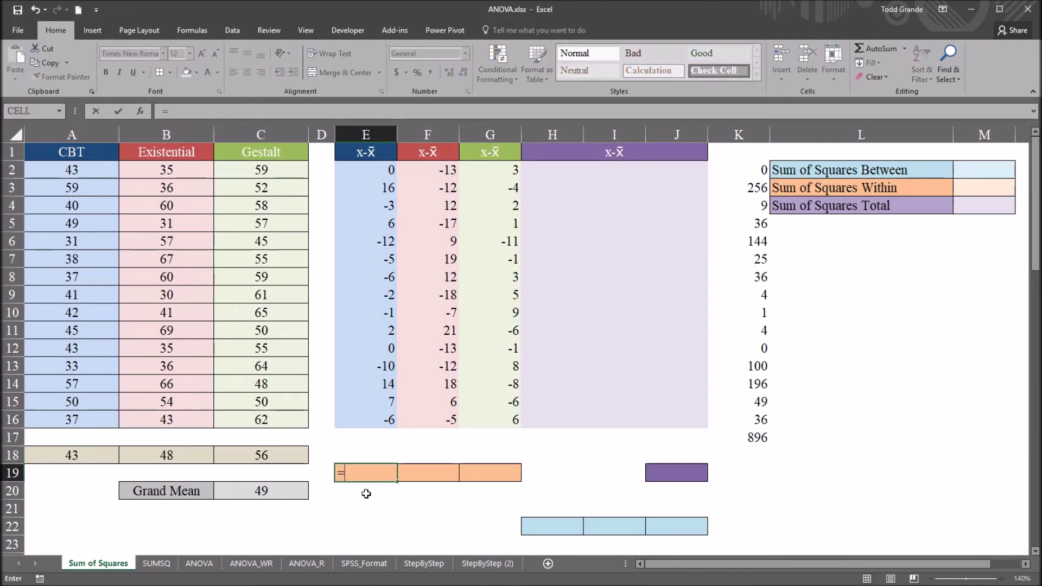
pyautogui.write('sum')
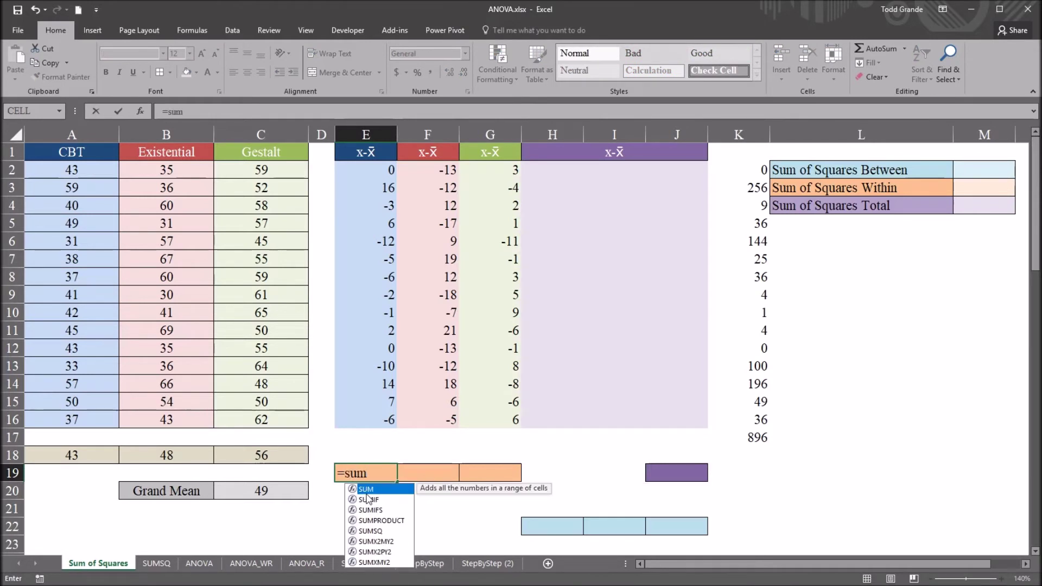
pyautogui.write('sq(')
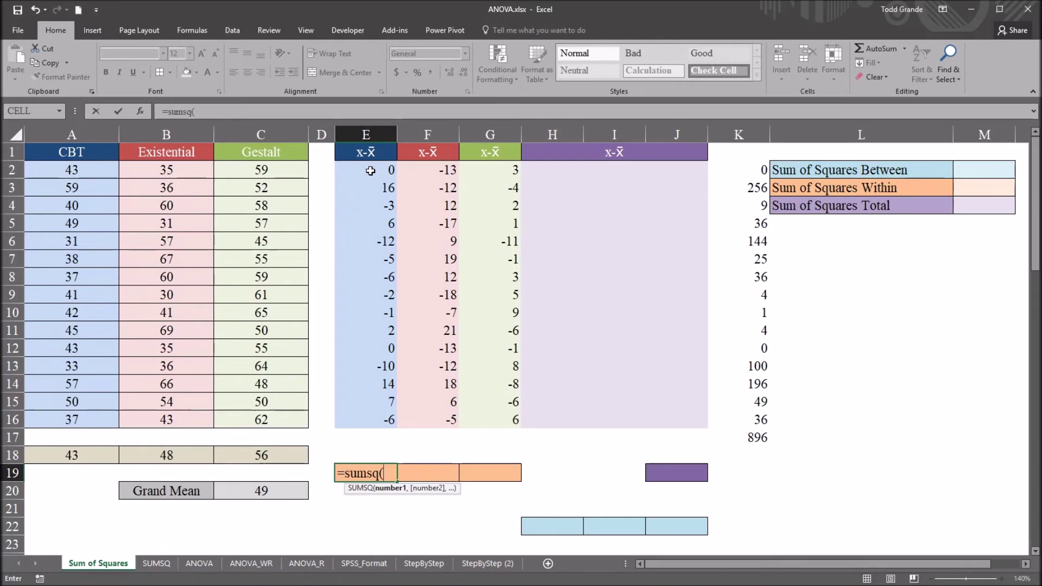
pyautogui.moveTo(372, 171); pyautogui.dragTo(373, 414)
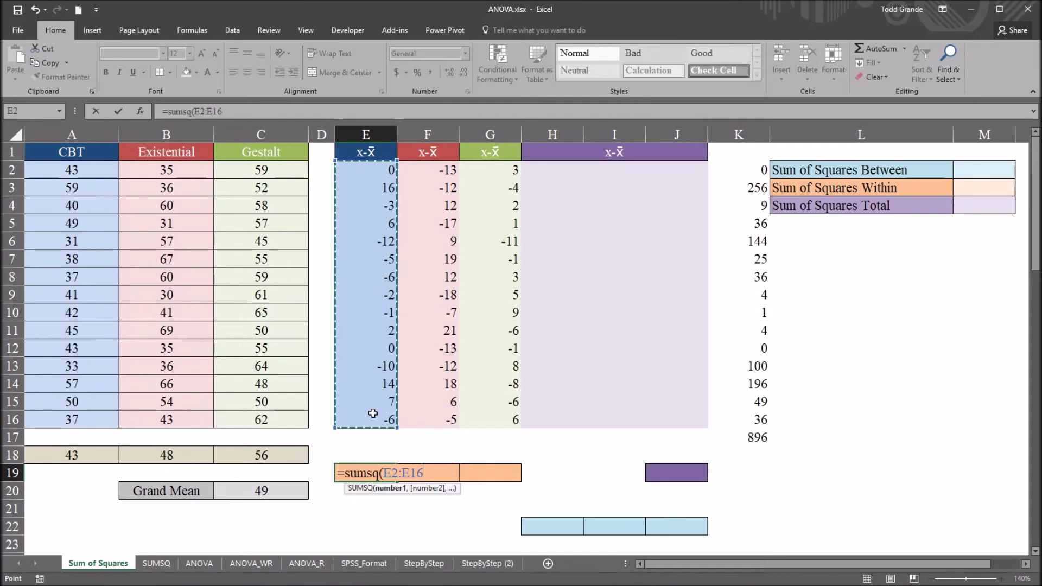
pyautogui.press('Return')
pyautogui.click(379, 471)
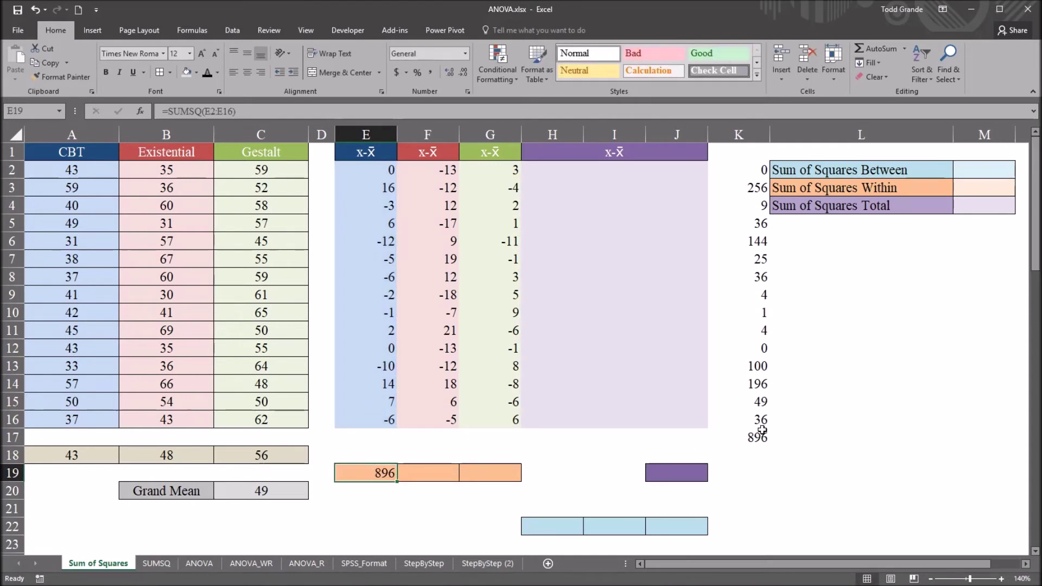
pyautogui.click(744, 438)
pyautogui.click(395, 471)
# Step: Delete the helper squared values in K2:K17
pyautogui.moveTo(734, 170); pyautogui.dragTo(735, 430)
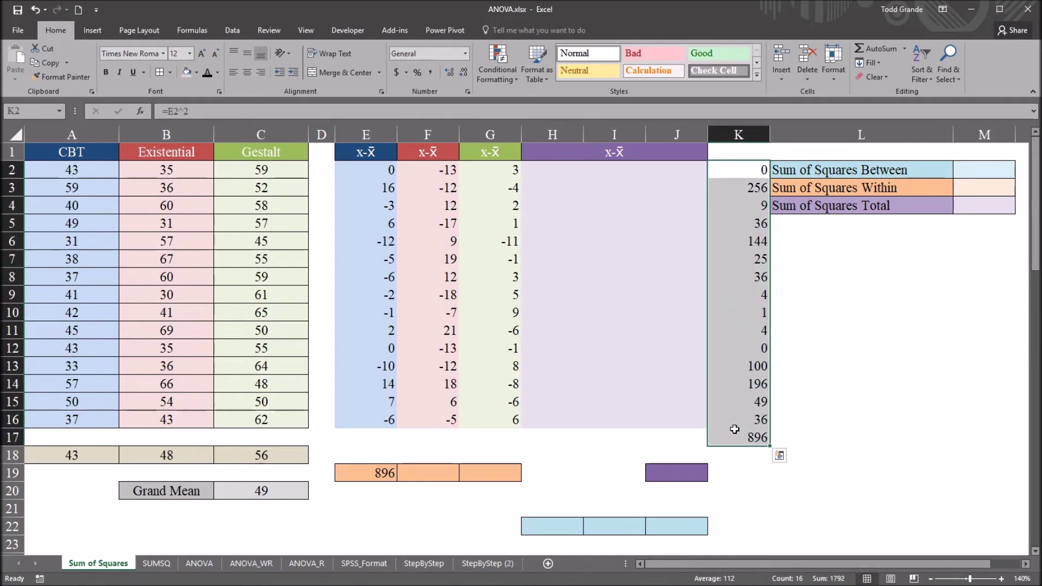
pyautogui.press('Delete')
pyautogui.click(372, 470)
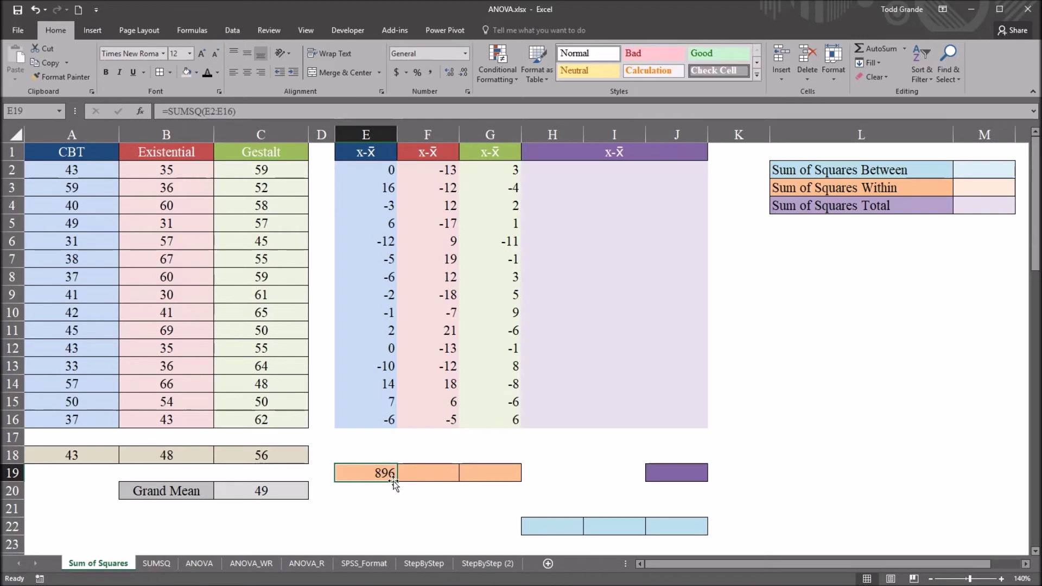
# Step: Copy the SUMSQ formula across to G19, giving 2844 and 504, and select E19:G19
pyautogui.moveTo(396, 482); pyautogui.dragTo(501, 485)
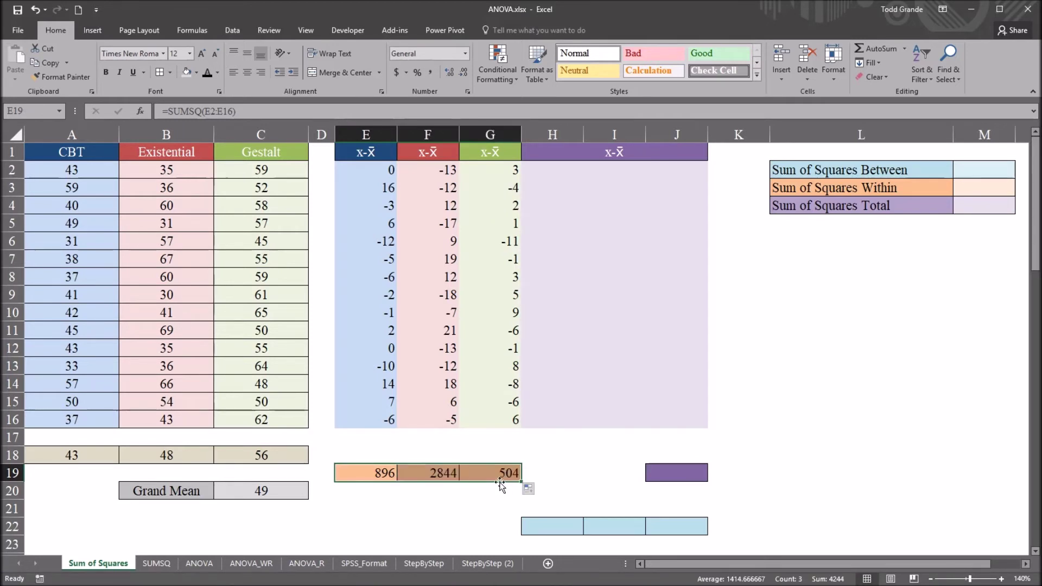
pyautogui.click(425, 475)
pyautogui.click(386, 476)
pyautogui.click(426, 475)
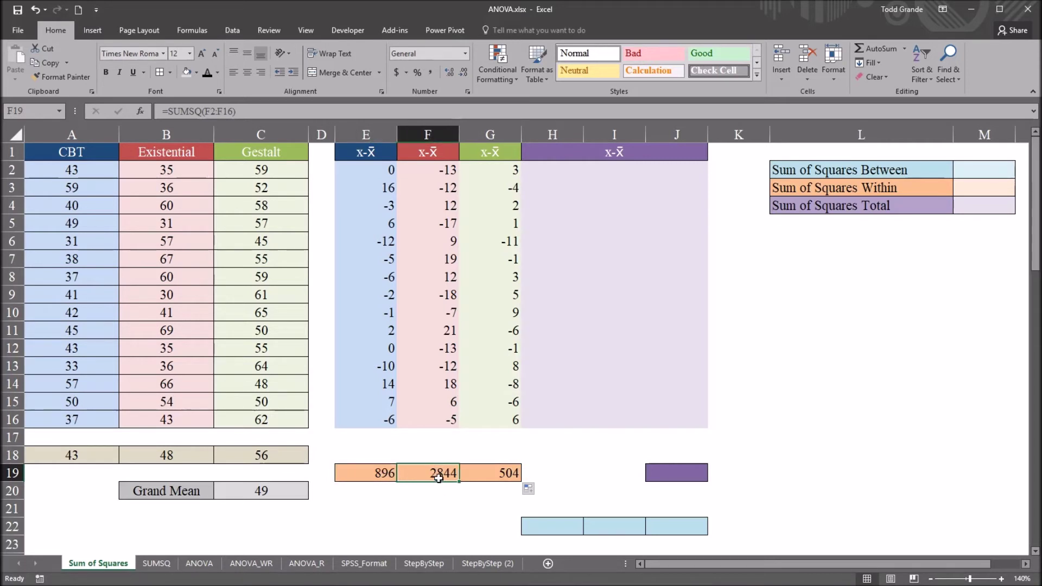
pyautogui.click(497, 475)
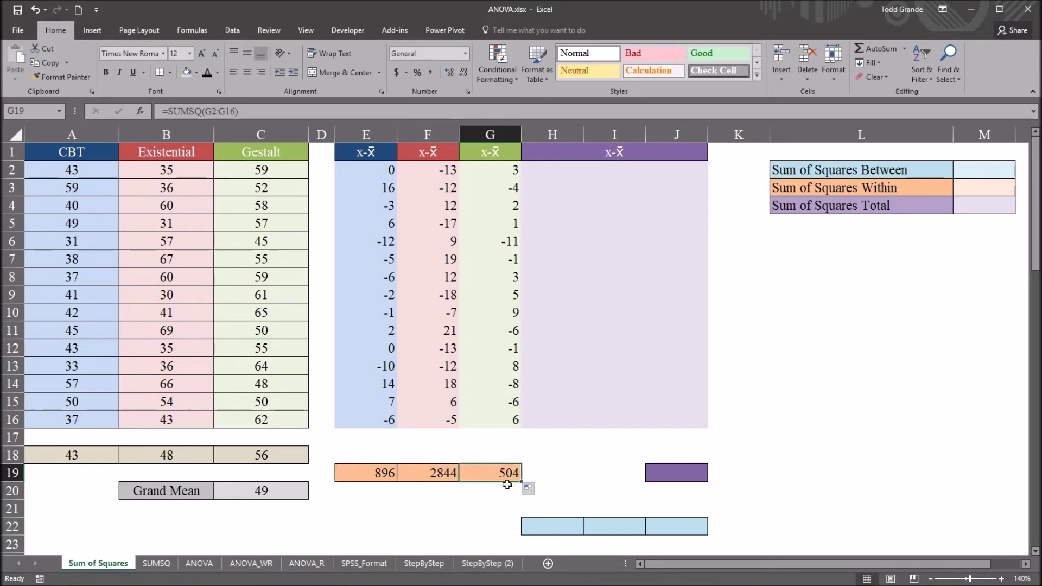
pyautogui.click(375, 476)
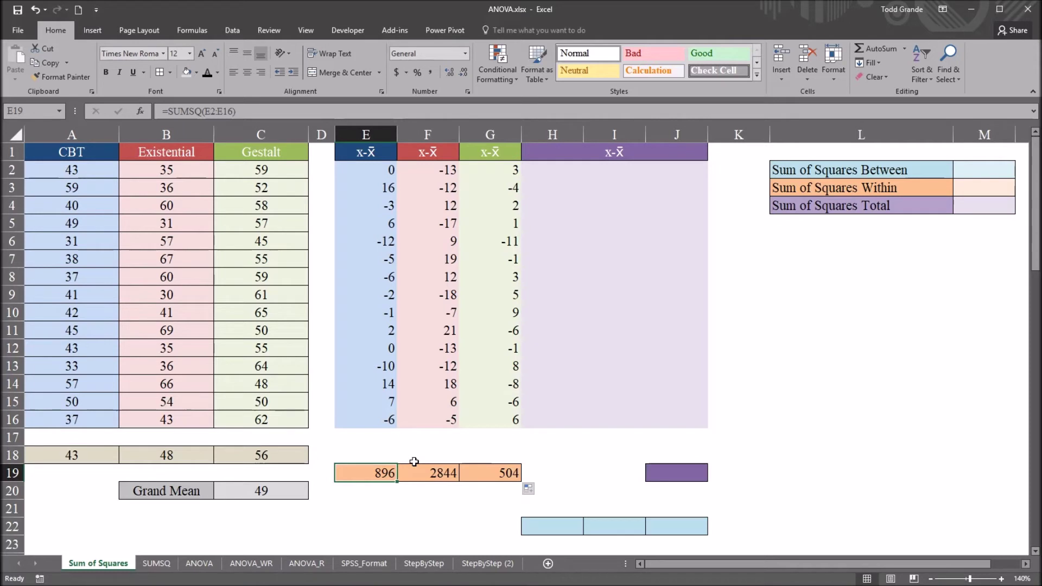
pyautogui.click(440, 490)
pyautogui.moveTo(349, 471); pyautogui.dragTo(475, 478)
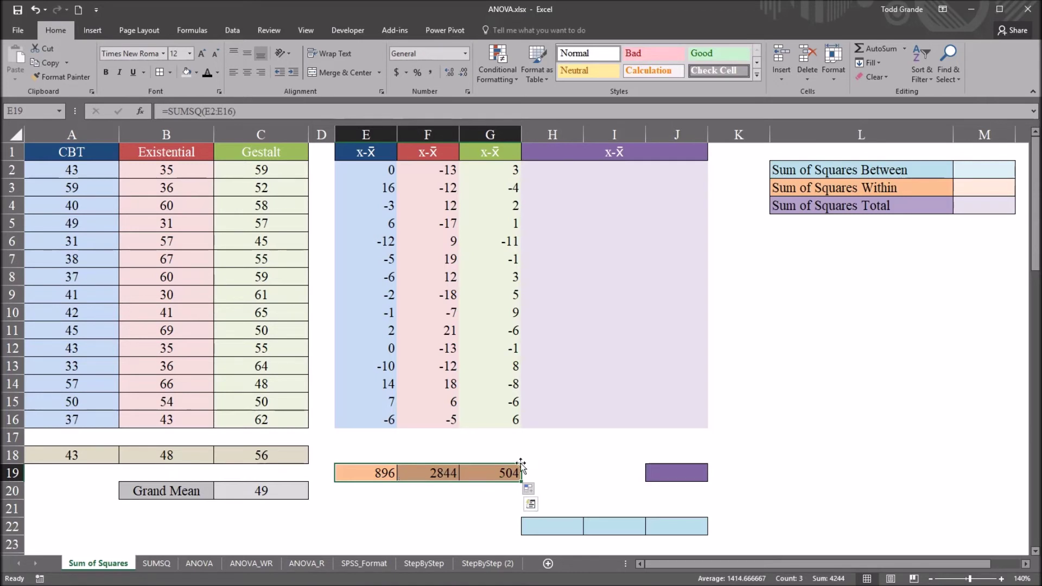
pyautogui.click(977, 187)
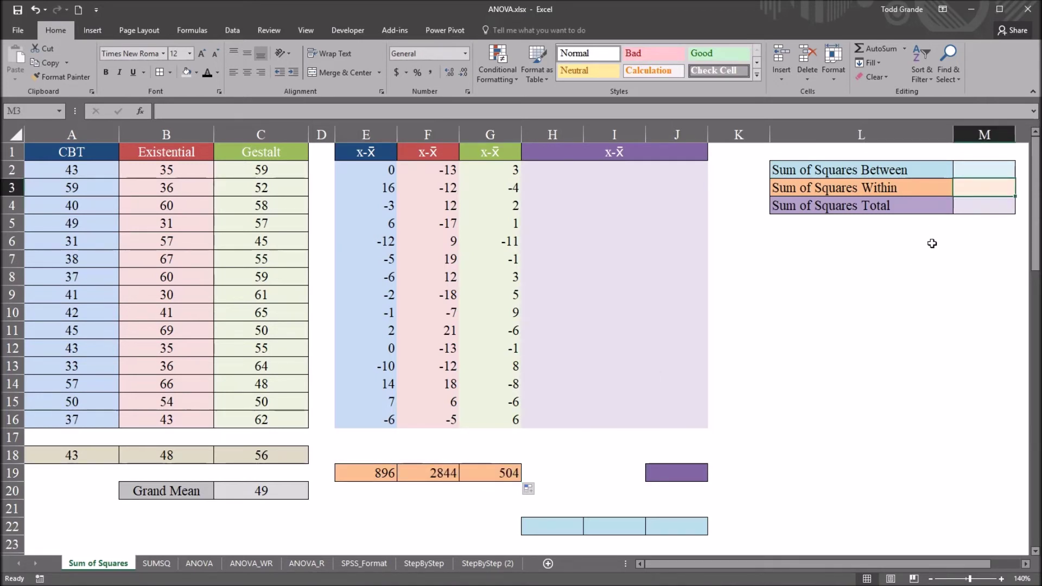
# Step: Enter =SUM(E19:G19) in M3 for a Sum of Squares Within of 4244
pyautogui.write('=')
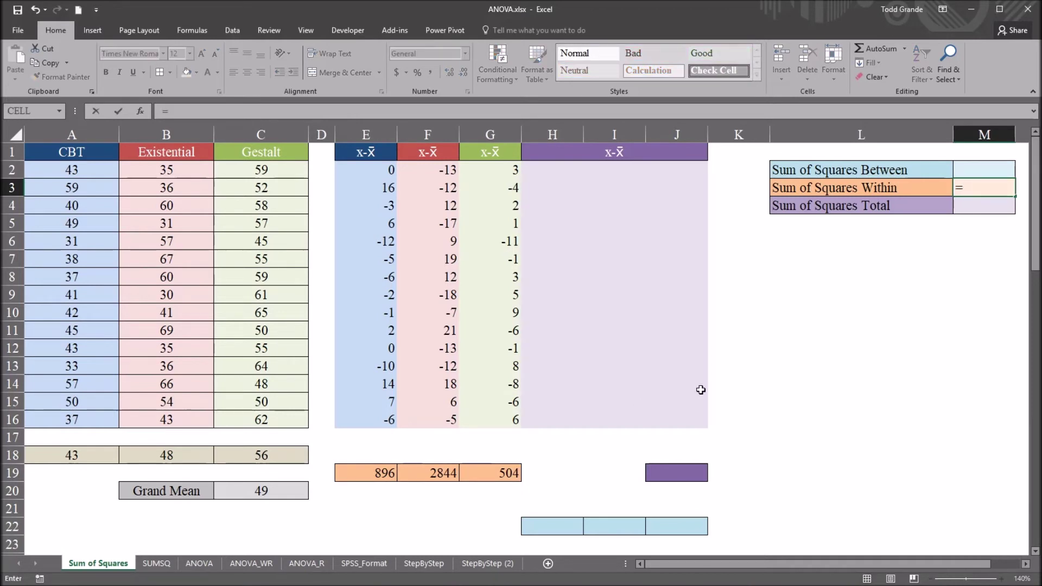
pyautogui.write('sum')
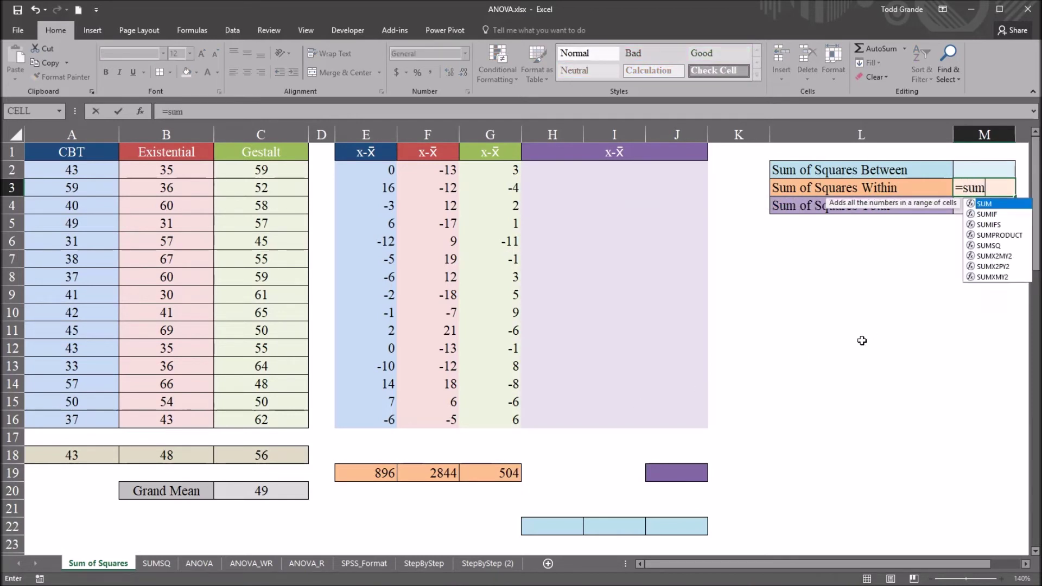
pyautogui.write('(')
pyautogui.moveTo(380, 473); pyautogui.dragTo(470, 473)
pyautogui.press('Return')
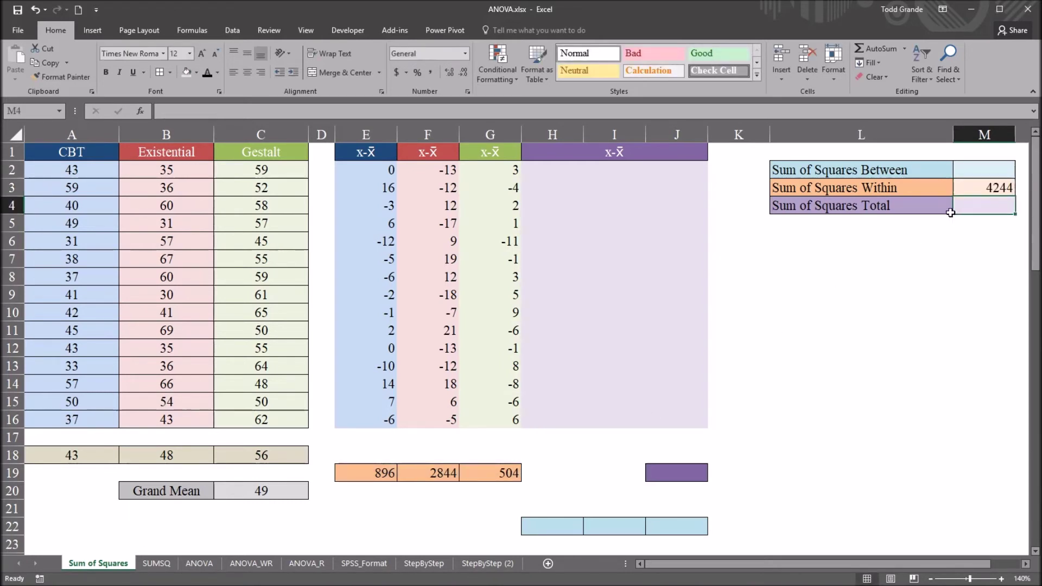
pyautogui.click(971, 194)
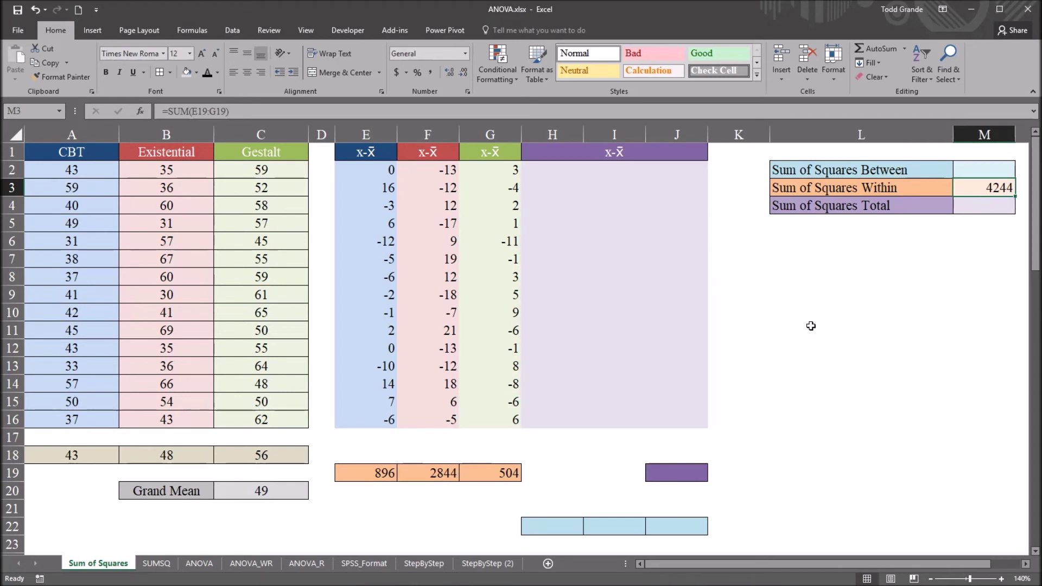
pyautogui.click(968, 202)
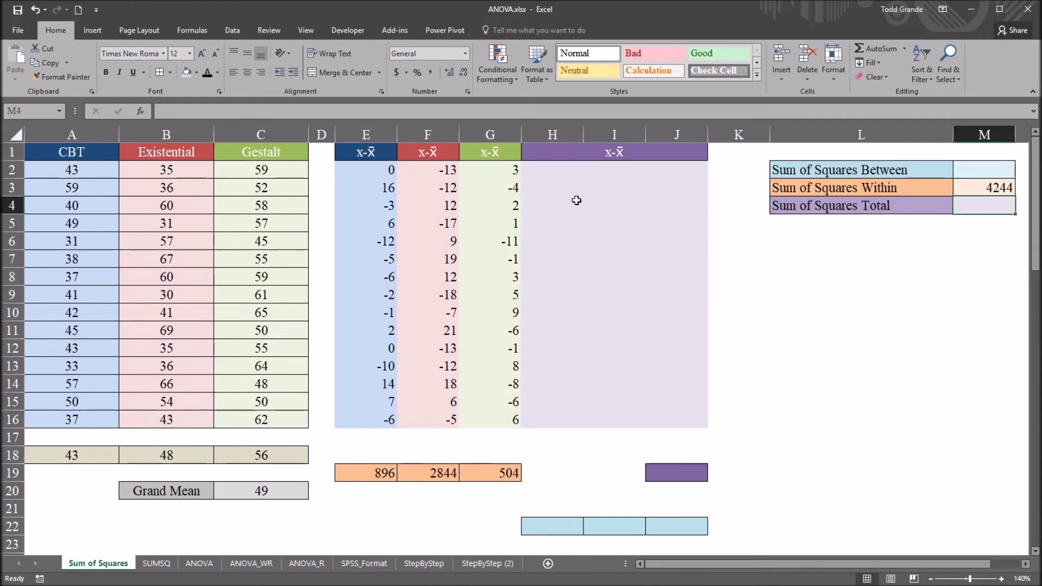
# Step: Enter =A2-$C$20 in H2 and fill it across H2:J16, starting at -6, -14 and 10
pyautogui.click(546, 170)
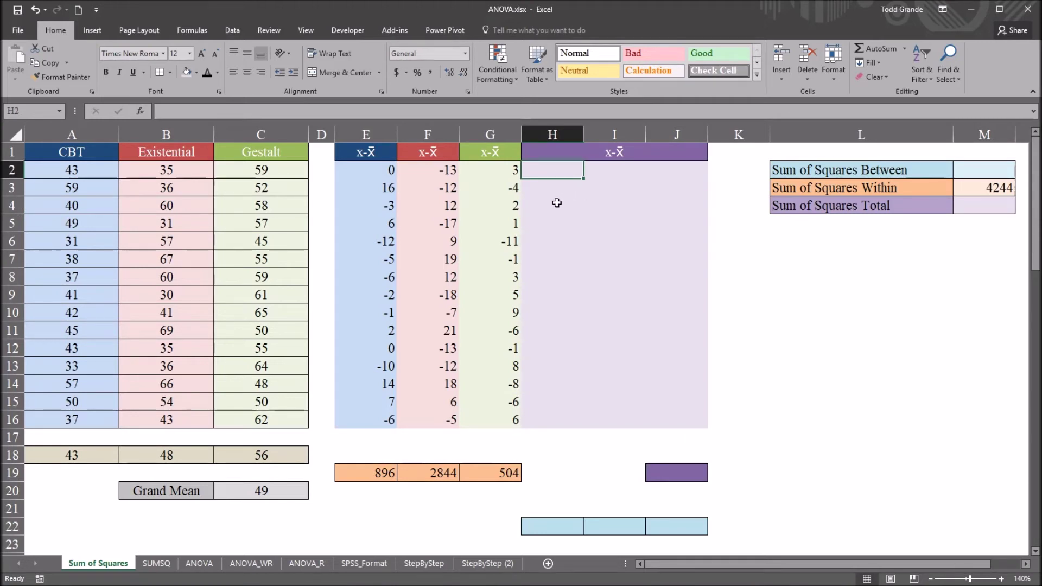
pyautogui.write('=')
pyautogui.click(101, 171)
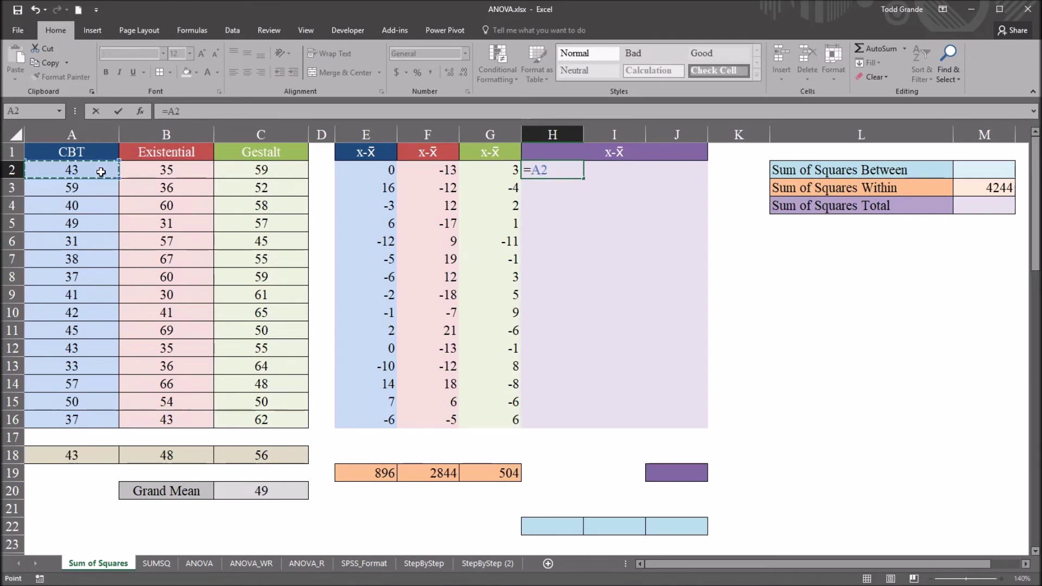
pyautogui.write('-')
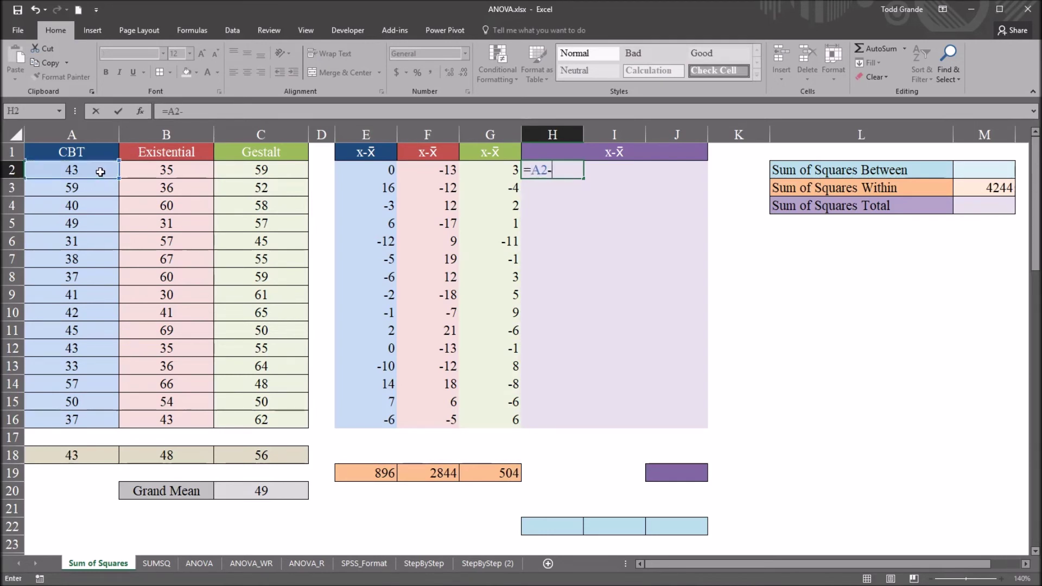
pyautogui.click(264, 491)
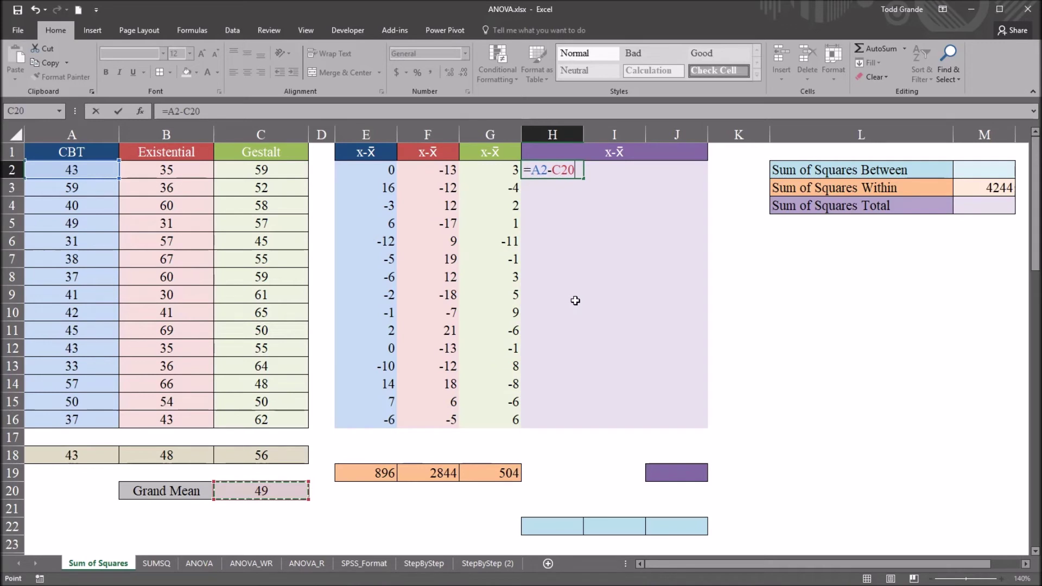
pyautogui.press('F4')
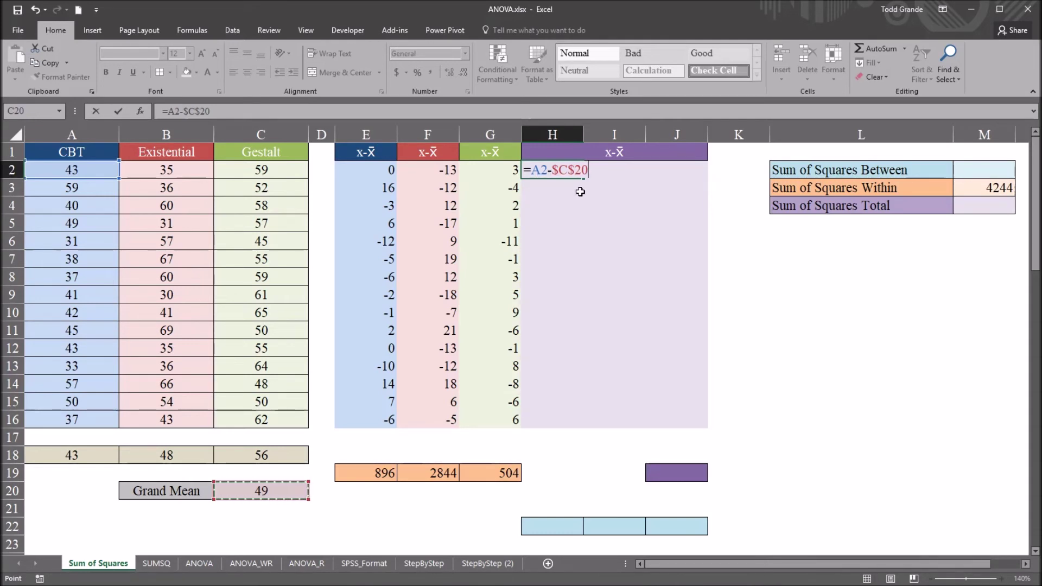
pyautogui.press('Return')
pyautogui.press('Up')
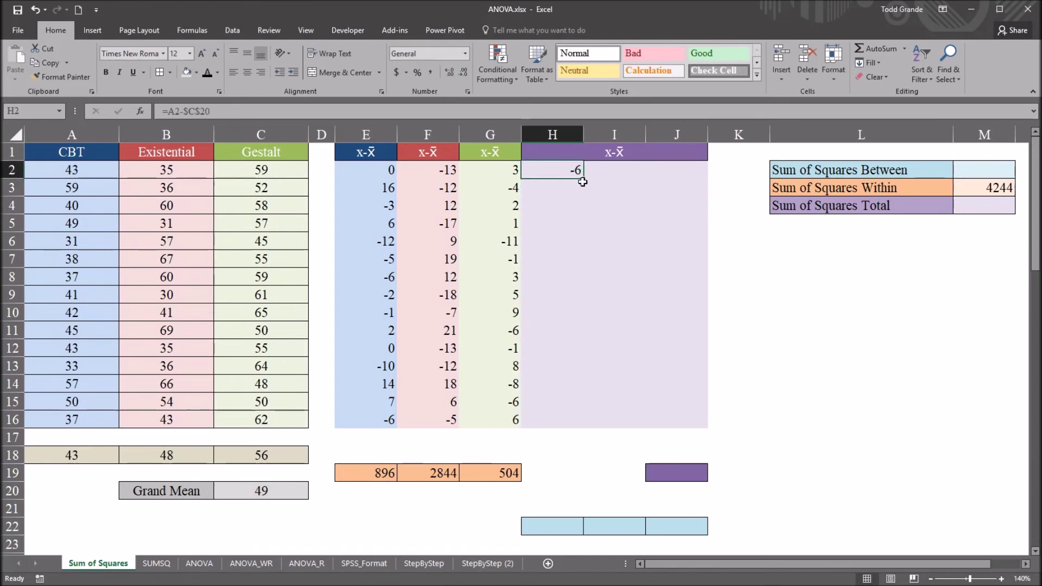
pyautogui.moveTo(584, 180); pyautogui.dragTo(693, 421)
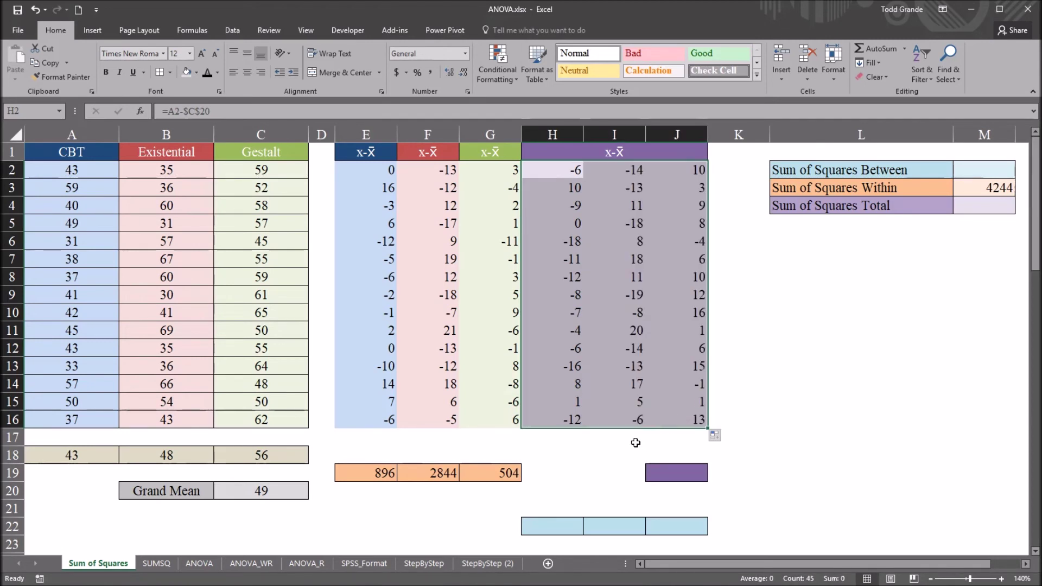
pyautogui.click(636, 443)
pyautogui.moveTo(562, 174); pyautogui.dragTo(669, 414)
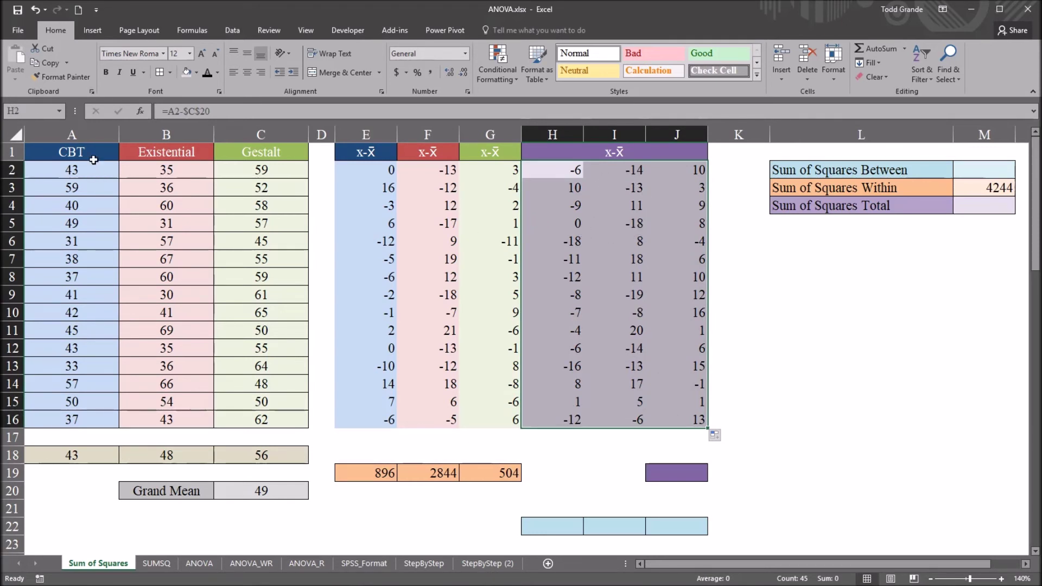
pyautogui.click(163, 153)
pyautogui.click(225, 150)
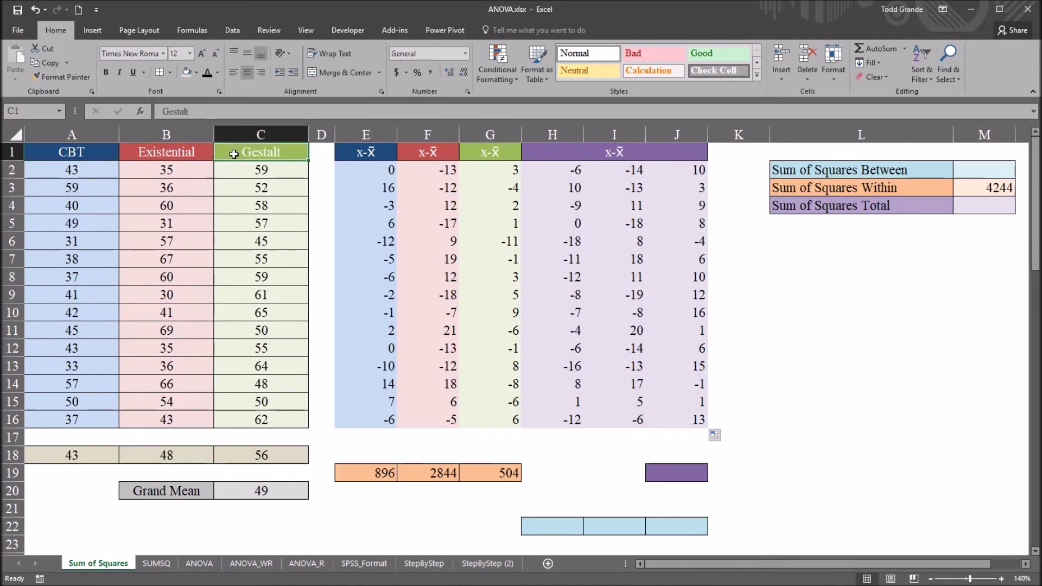
pyautogui.click(260, 496)
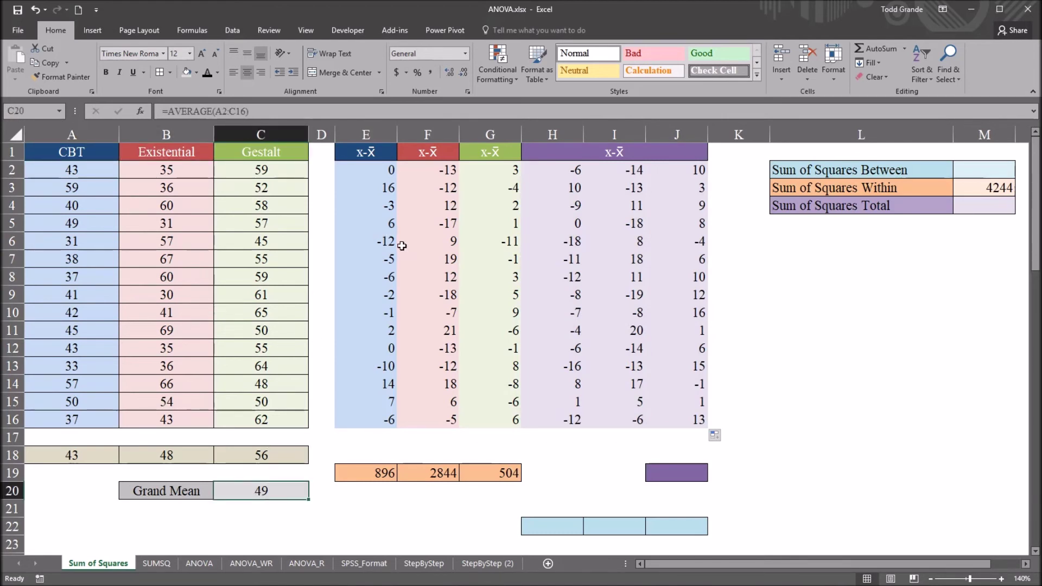
pyautogui.moveTo(377, 172); pyautogui.dragTo(361, 420)
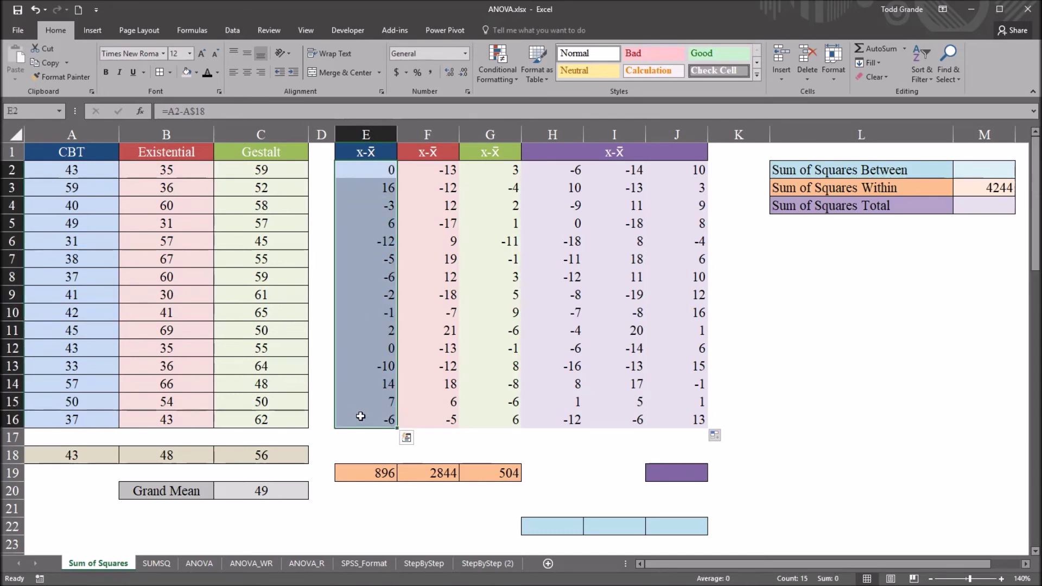
pyautogui.moveTo(440, 180); pyautogui.dragTo(439, 436)
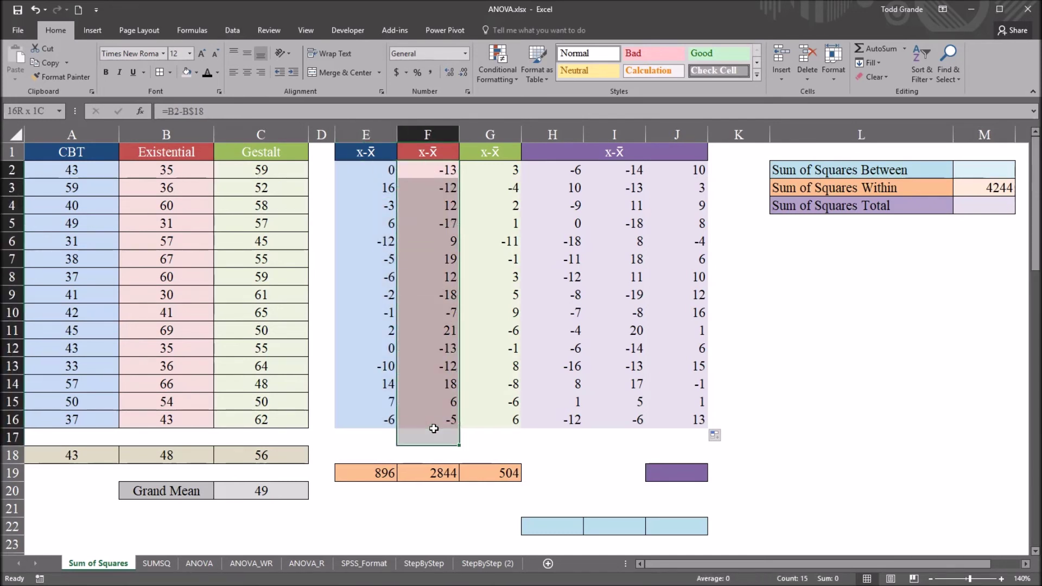
pyautogui.click(438, 431)
pyautogui.moveTo(479, 169); pyautogui.dragTo(491, 417)
pyautogui.click(675, 472)
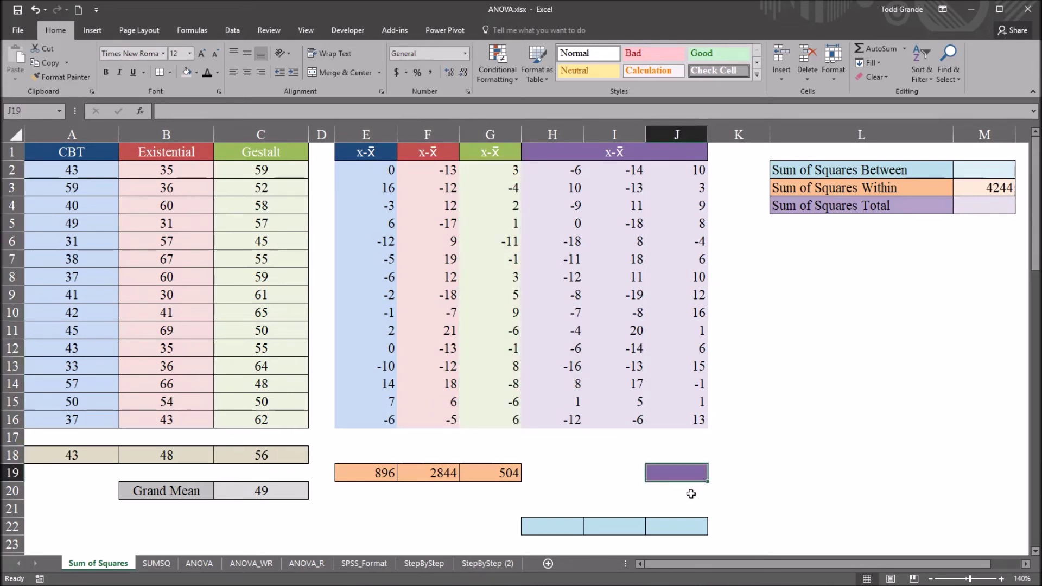
# Step: Enter =SUMSQ(H2:J16) in J19, totalling the squared grand-mean deviations to 5534
pyautogui.write('=sum')
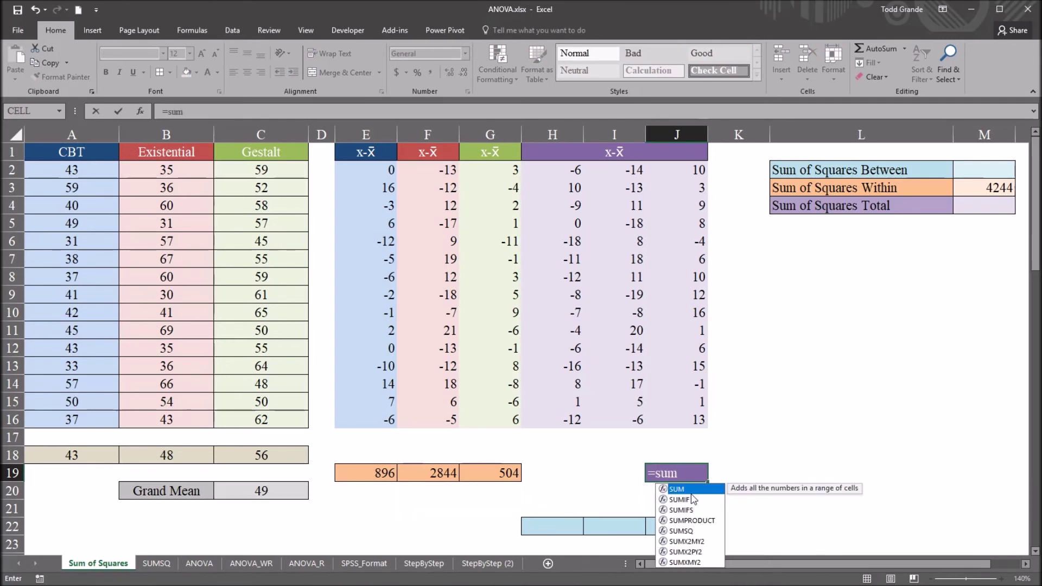
pyautogui.write('sq(')
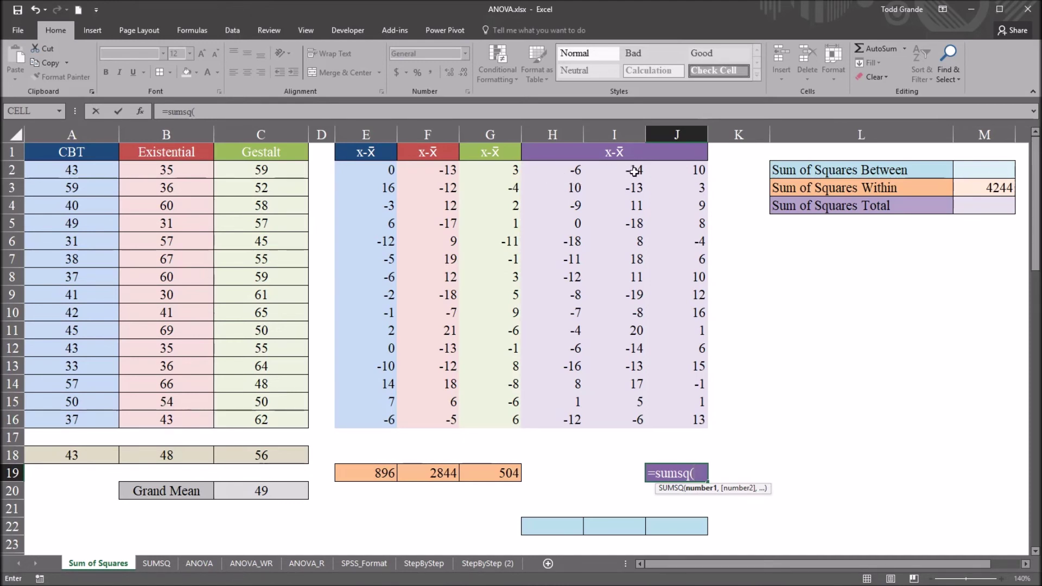
pyautogui.moveTo(553, 175); pyautogui.dragTo(673, 426)
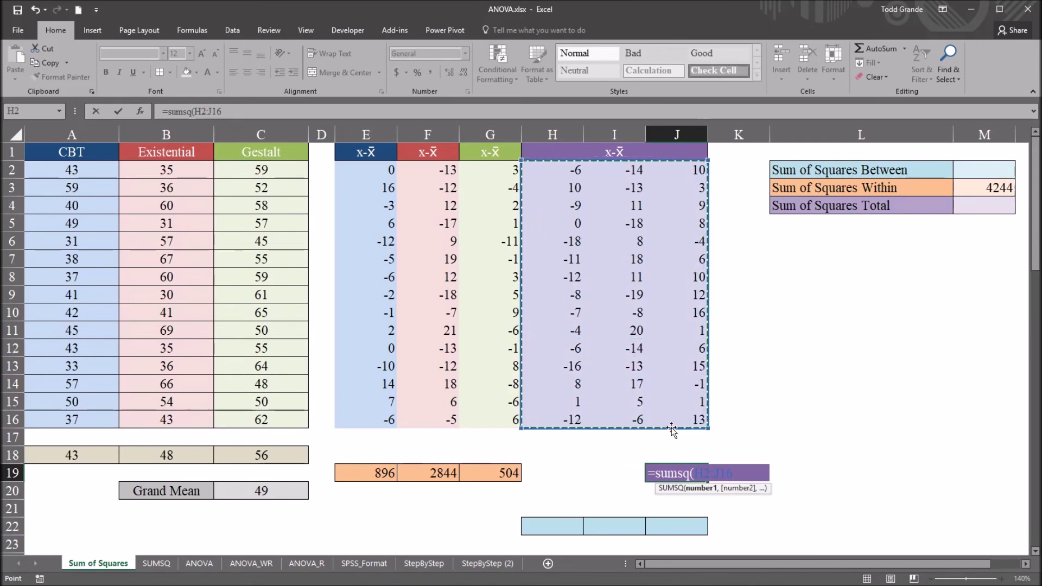
pyautogui.press('Return')
pyautogui.click(676, 474)
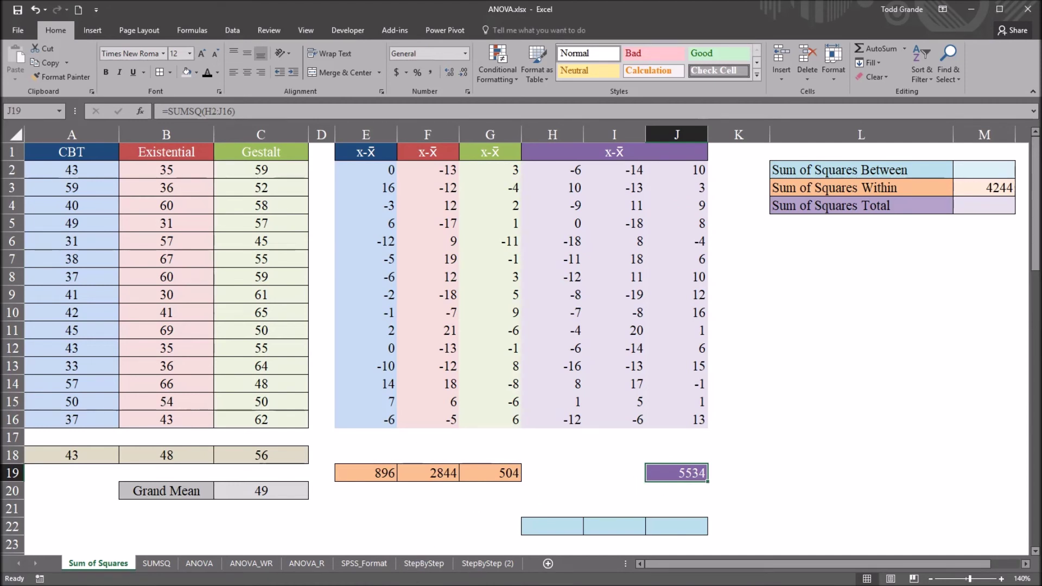
pyautogui.click(973, 205)
# Step: Link M4 to J19 with =J19 so Sum of Squares Total shows 5534
pyautogui.write('=')
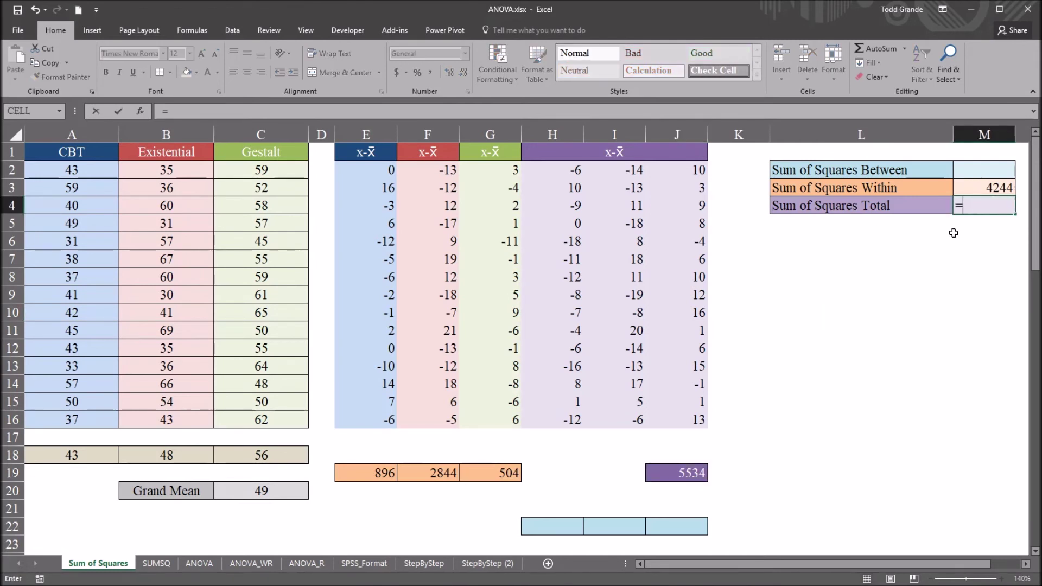
pyautogui.click(679, 472)
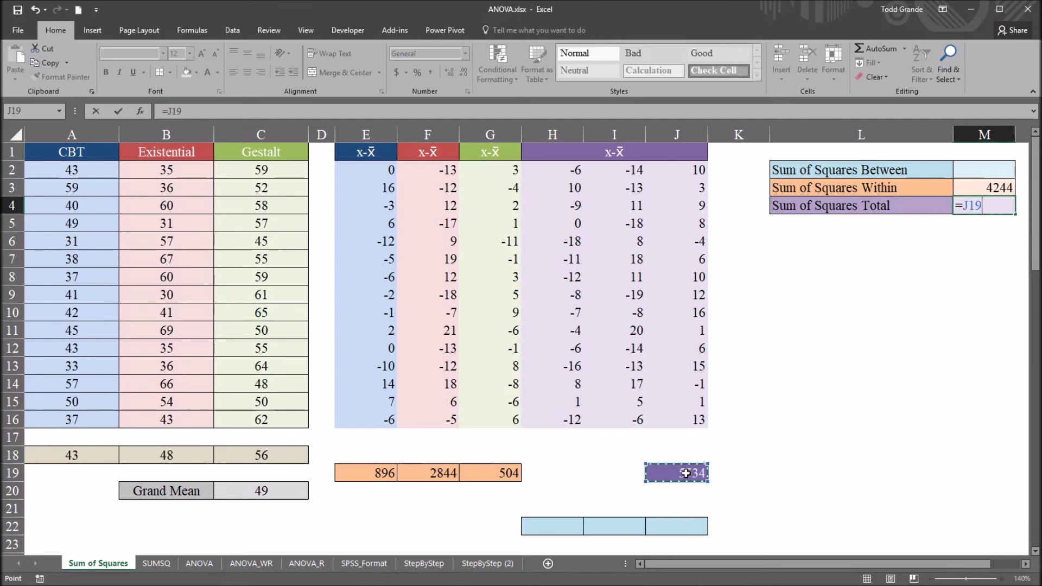
pyautogui.press('Return')
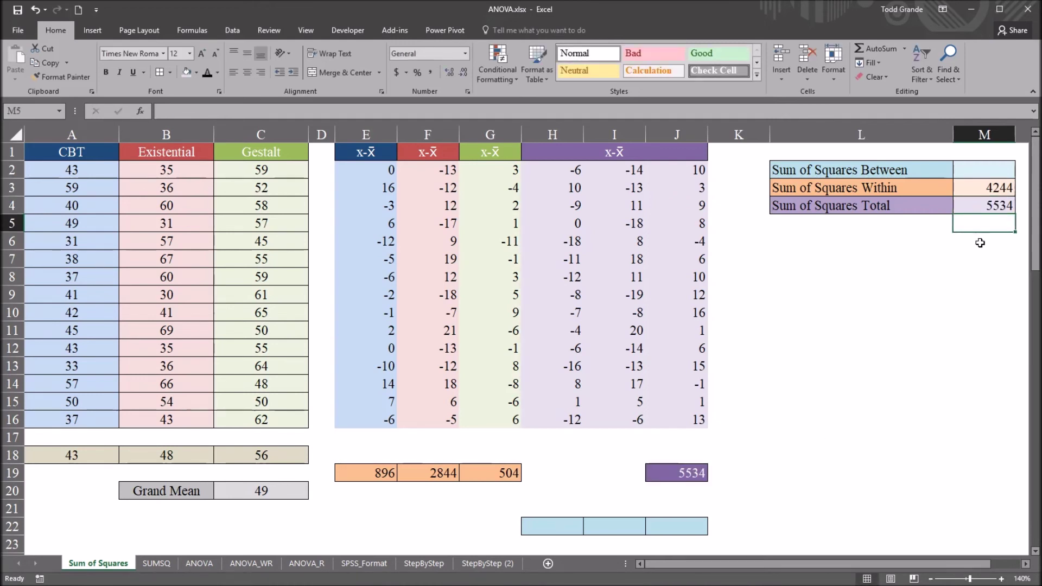
pyautogui.click(980, 210)
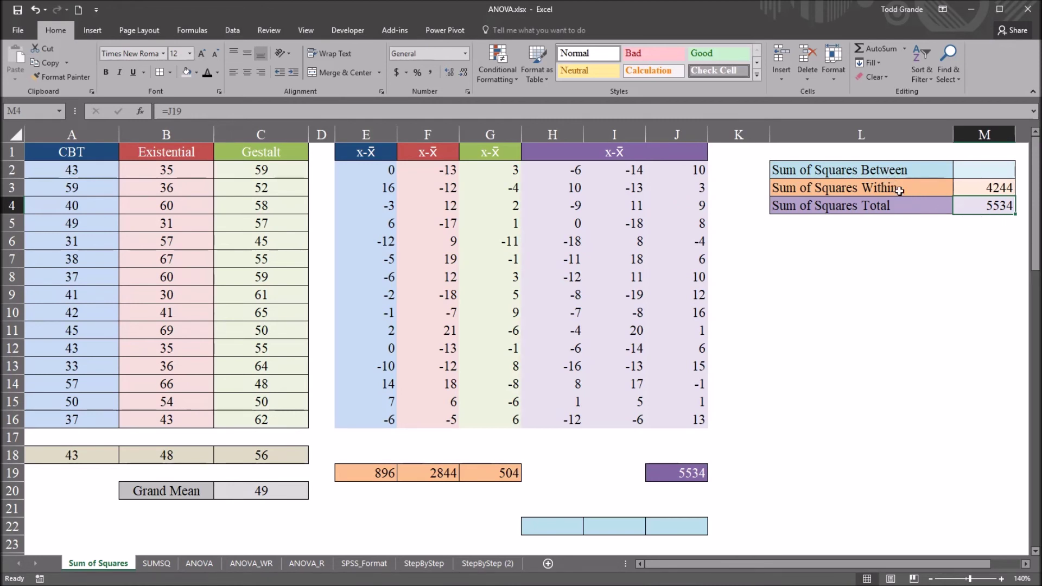
# Step: Review the Sum of Squares Total, Between and Within labels against the M4 value
pyautogui.click(888, 207)
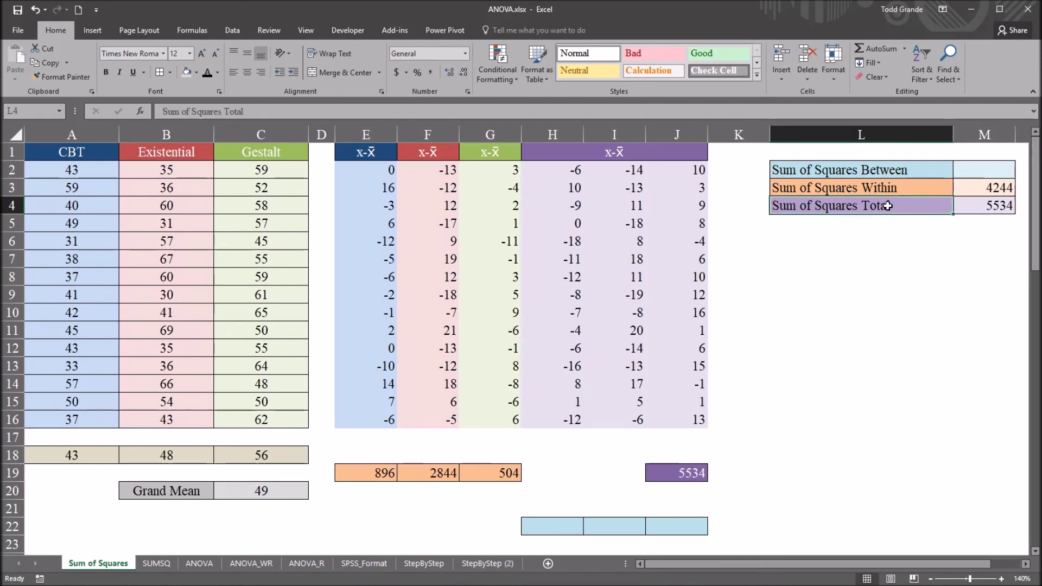
pyautogui.click(969, 208)
pyautogui.click(909, 171)
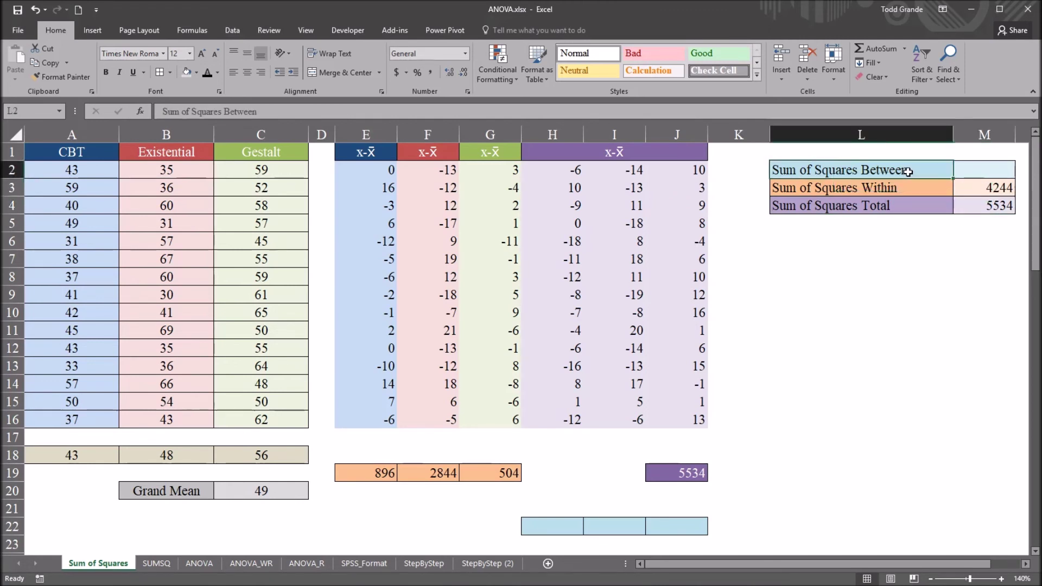
pyautogui.click(909, 188)
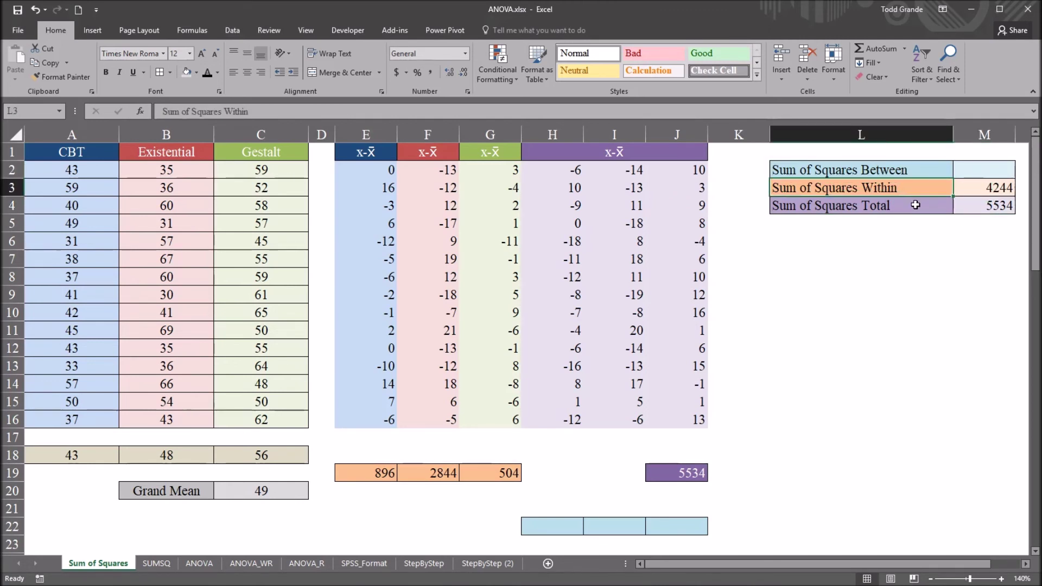
pyautogui.click(963, 207)
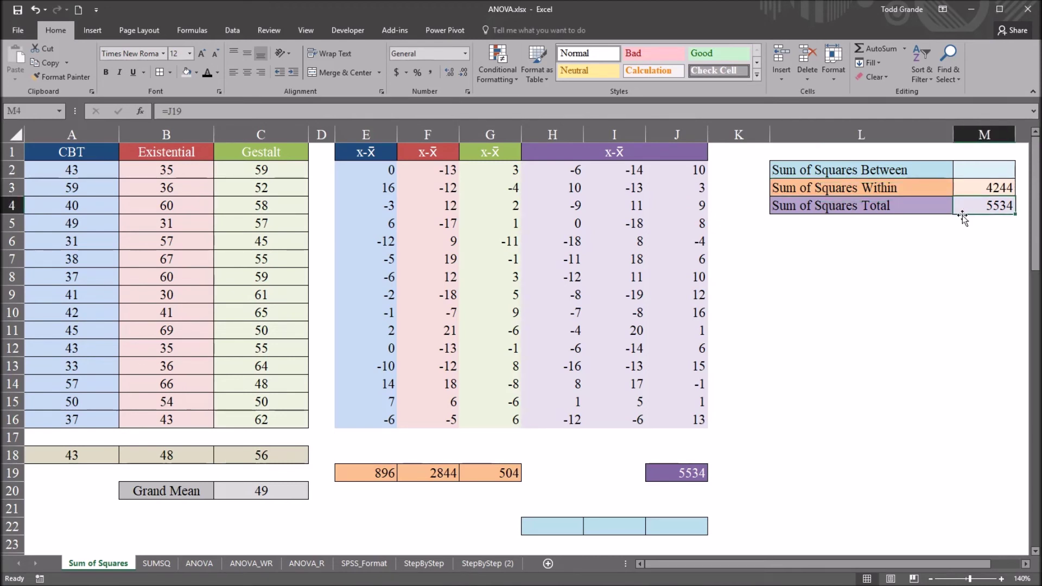
pyautogui.click(978, 176)
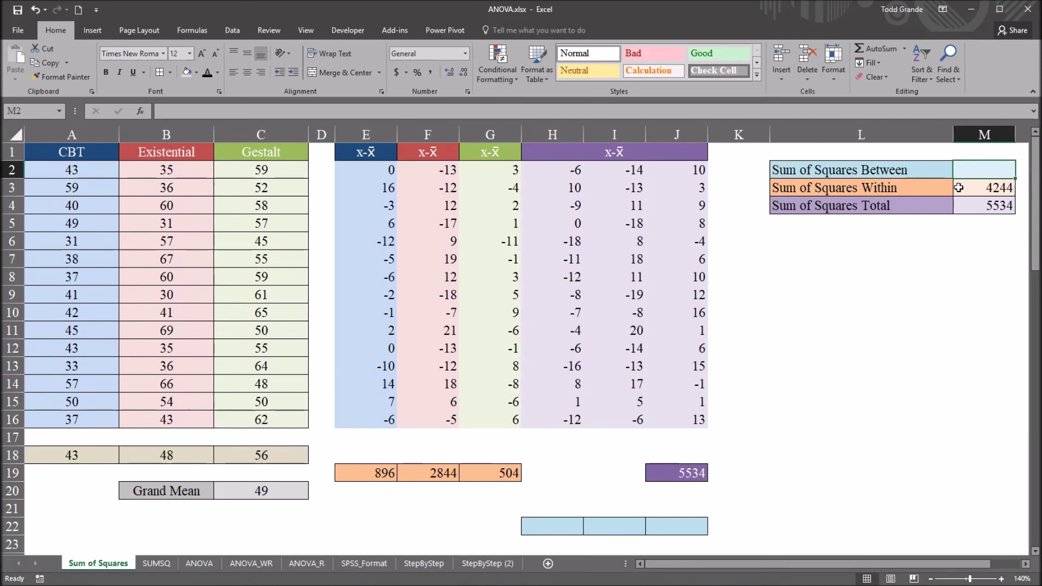
pyautogui.write('=')
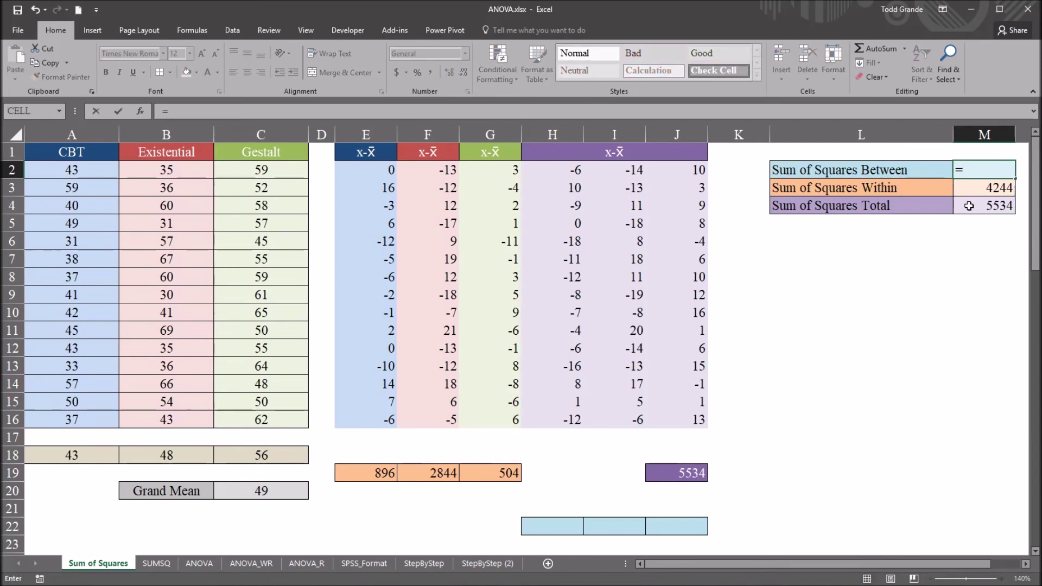
pyautogui.click(970, 207)
pyautogui.write('-')
pyautogui.click(977, 188)
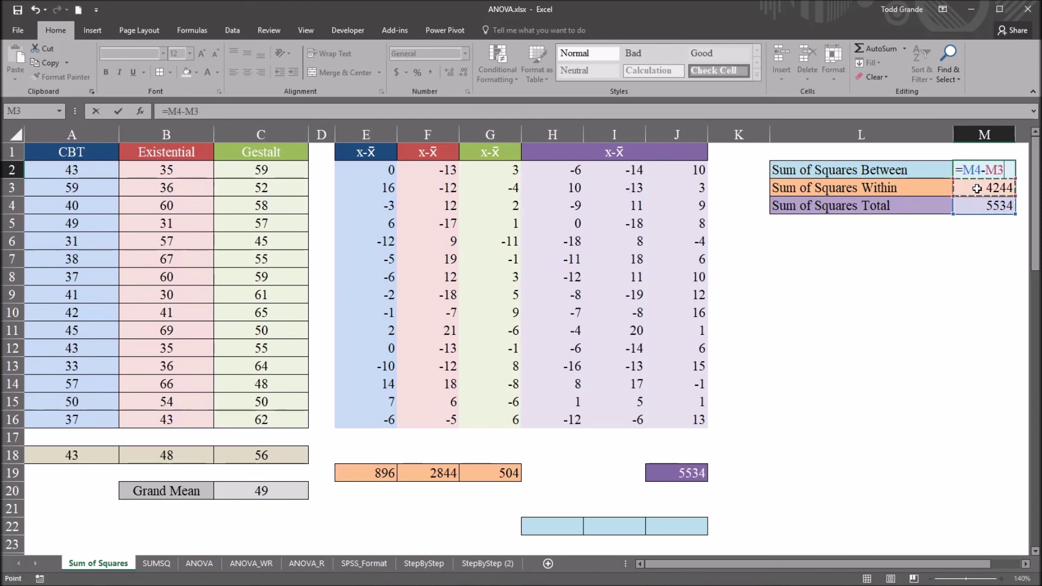
pyautogui.press('Return')
pyautogui.click(992, 173)
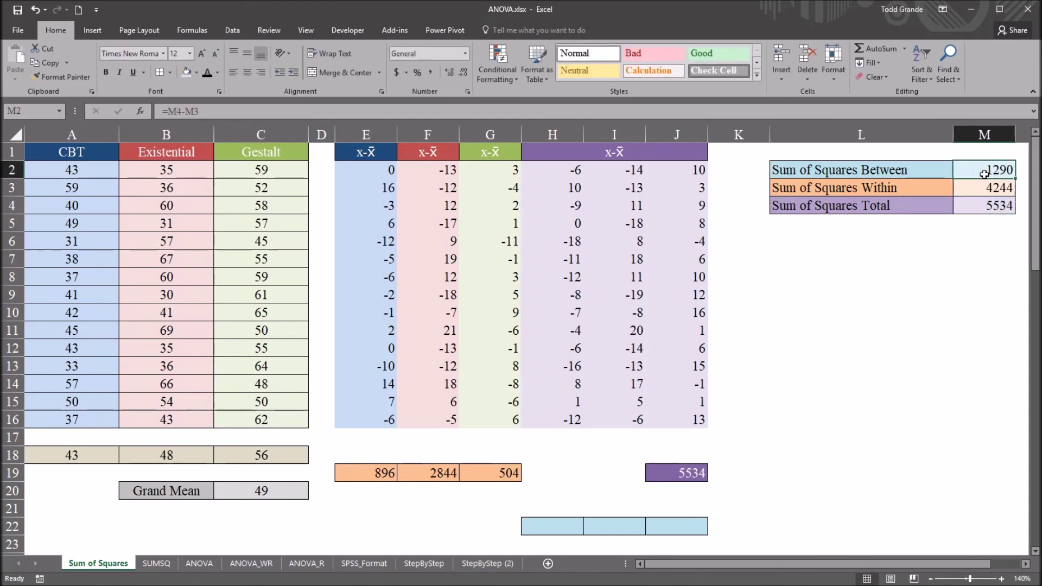
pyautogui.press('Delete')
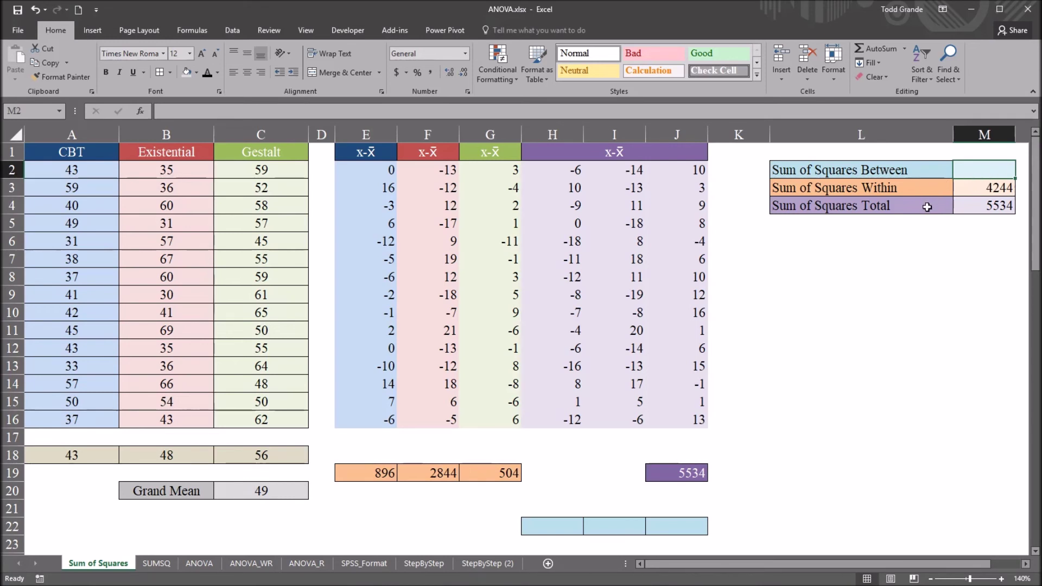
# Step: Review M4's total formula and select the purple deviation block
pyautogui.click(970, 211)
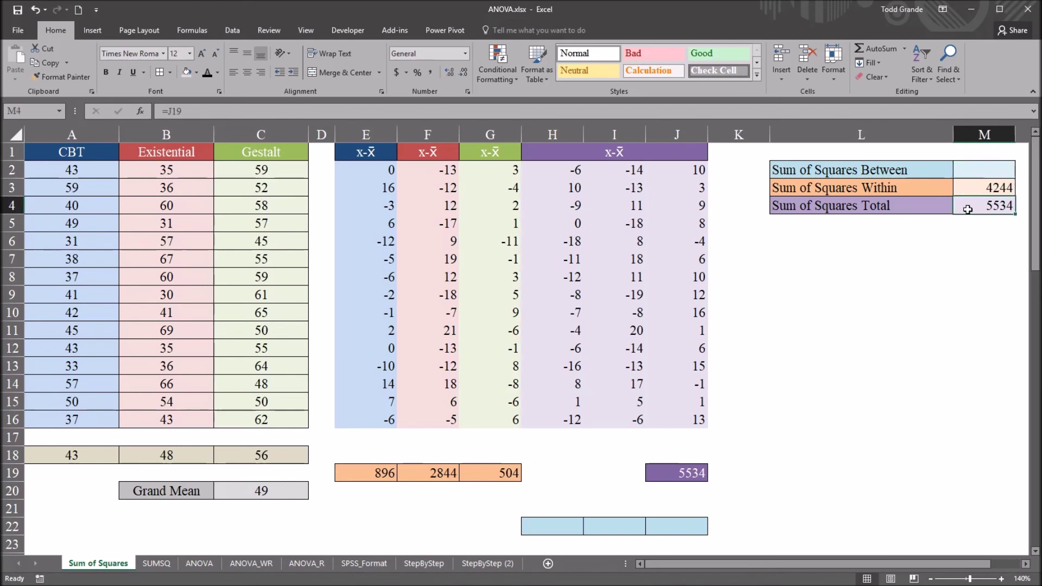
pyautogui.click(552, 490)
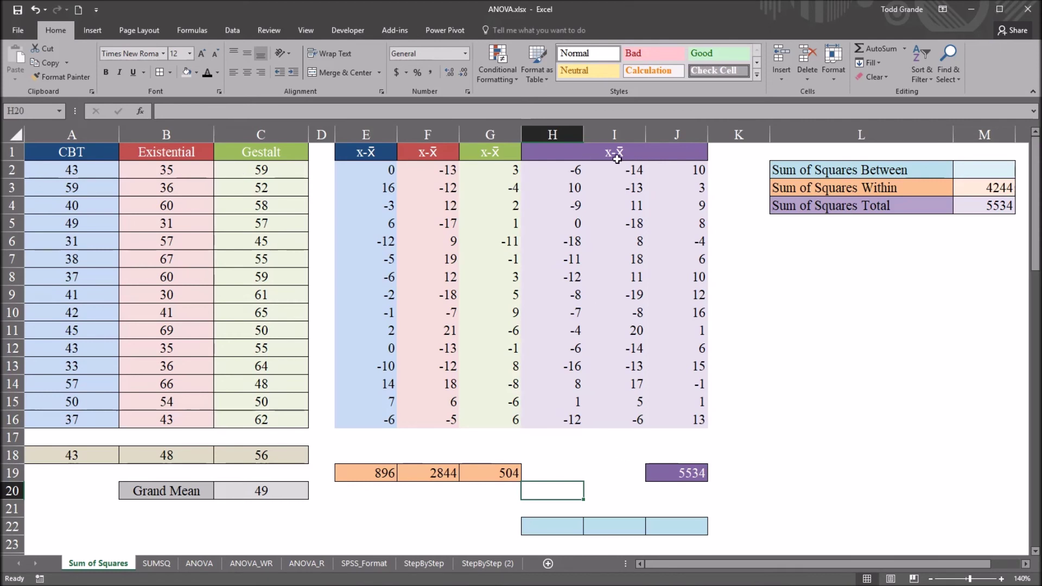
pyautogui.click(682, 472)
pyautogui.moveTo(569, 171); pyautogui.dragTo(686, 418)
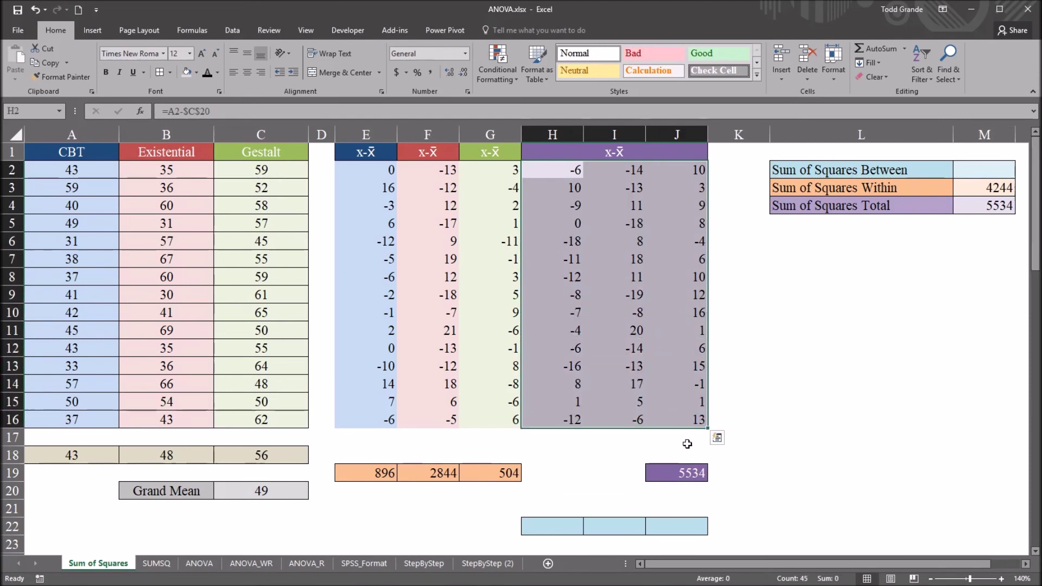
# Step: Enter =SUMSQ(H2:H16) in H21 and fill it across to J21
pyautogui.click(551, 501)
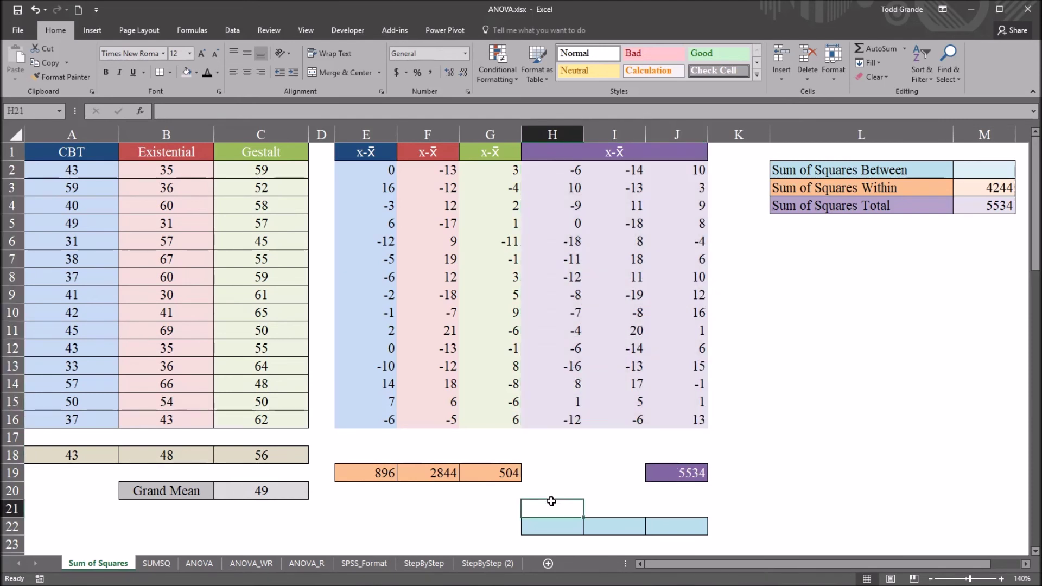
pyautogui.write('=')
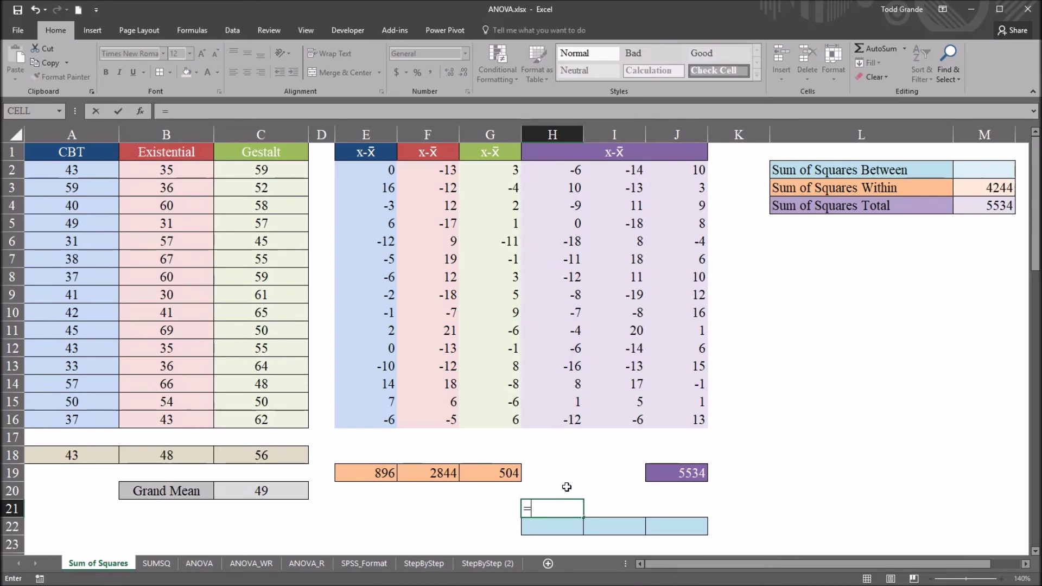
pyautogui.write('sum')
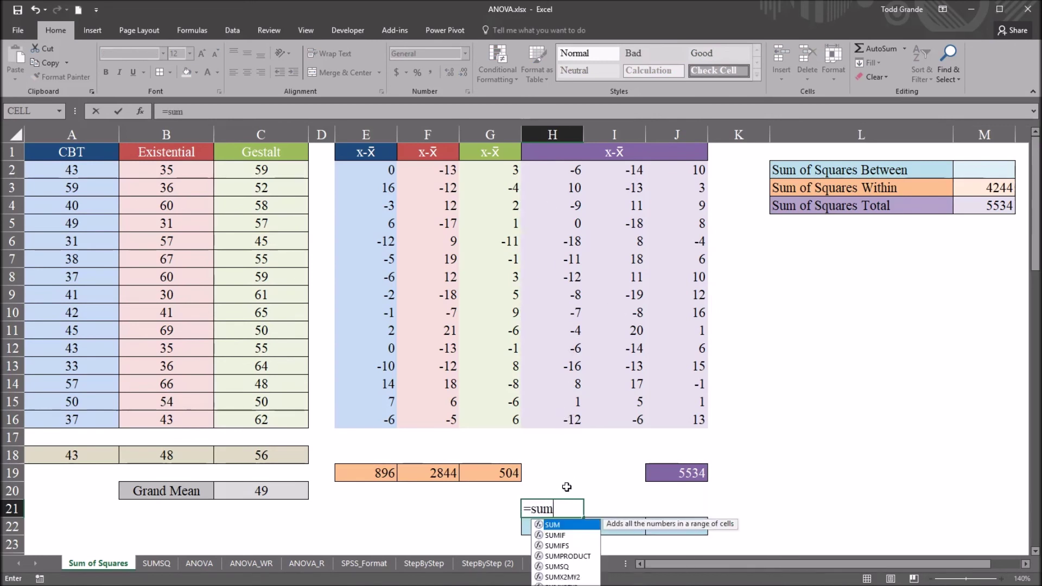
pyautogui.write('sq(')
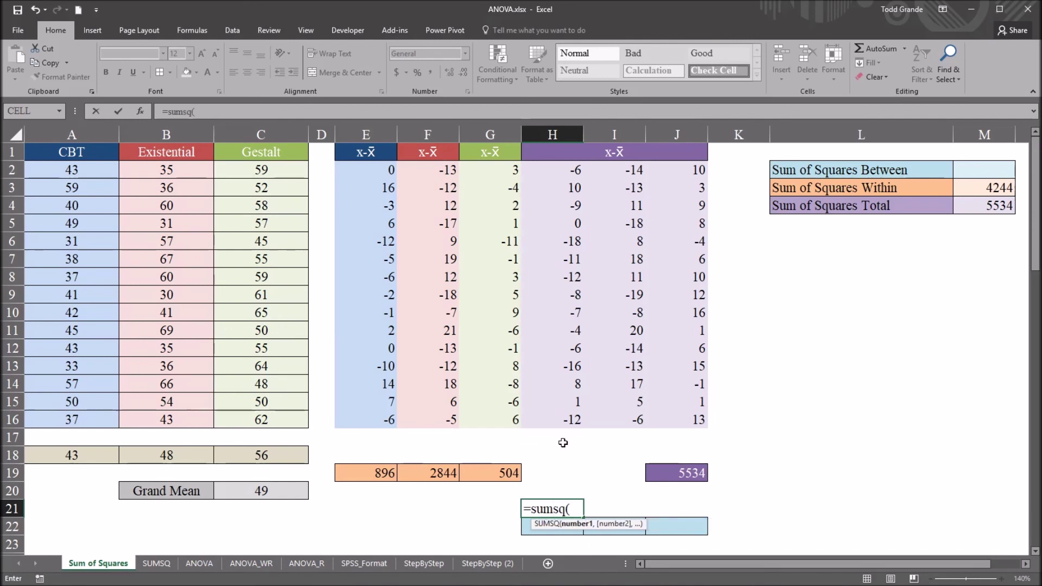
pyautogui.click(566, 419)
pyautogui.moveTo(566, 418); pyautogui.dragTo(542, 173)
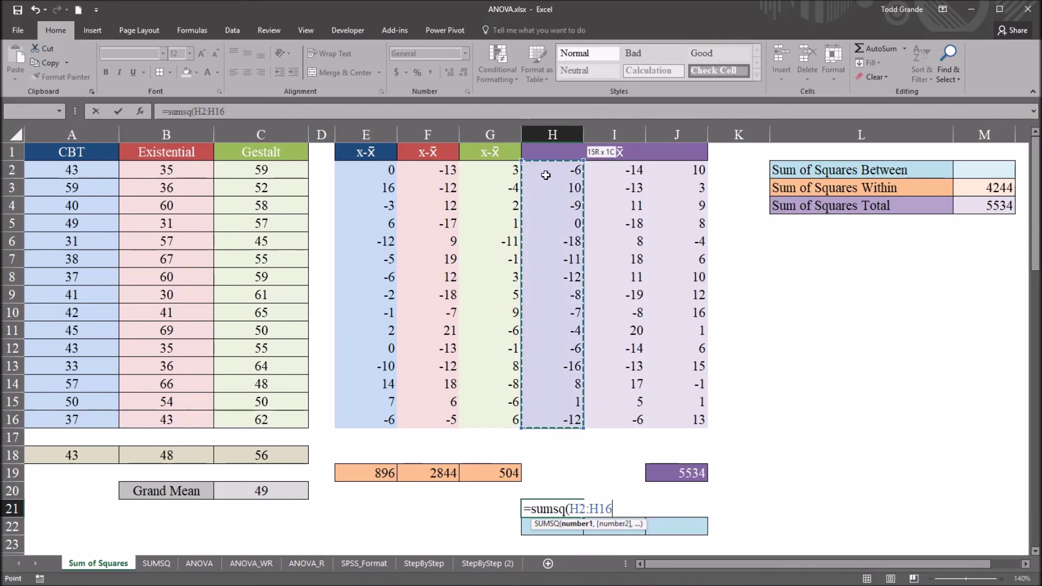
pyautogui.press('Return')
pyautogui.click(567, 509)
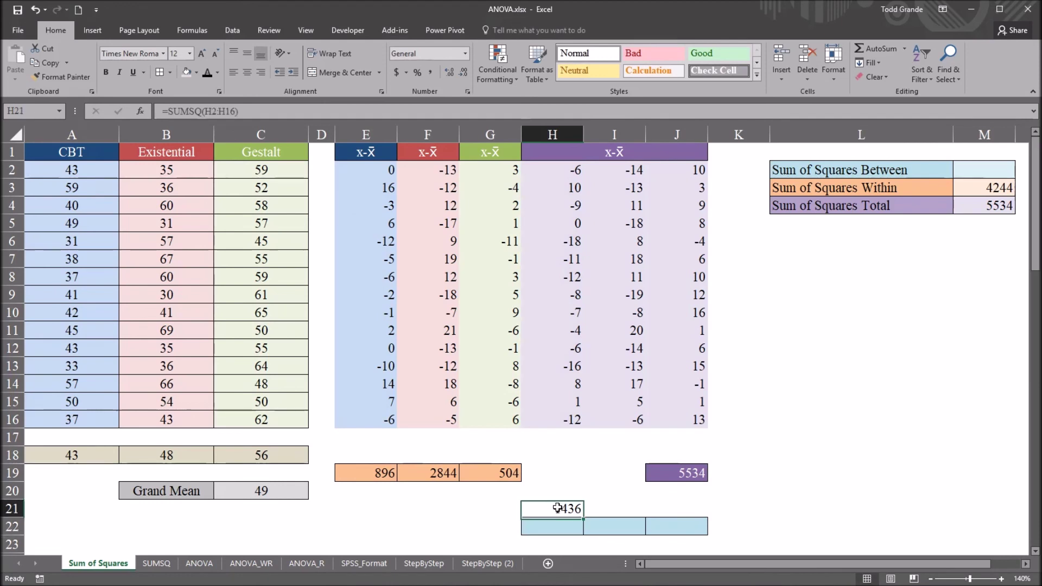
pyautogui.moveTo(584, 517); pyautogui.dragTo(687, 529)
# Step: Check the copied I21 and J21 formulas and confirm E19:G19 totals 4244
pyautogui.click(624, 508)
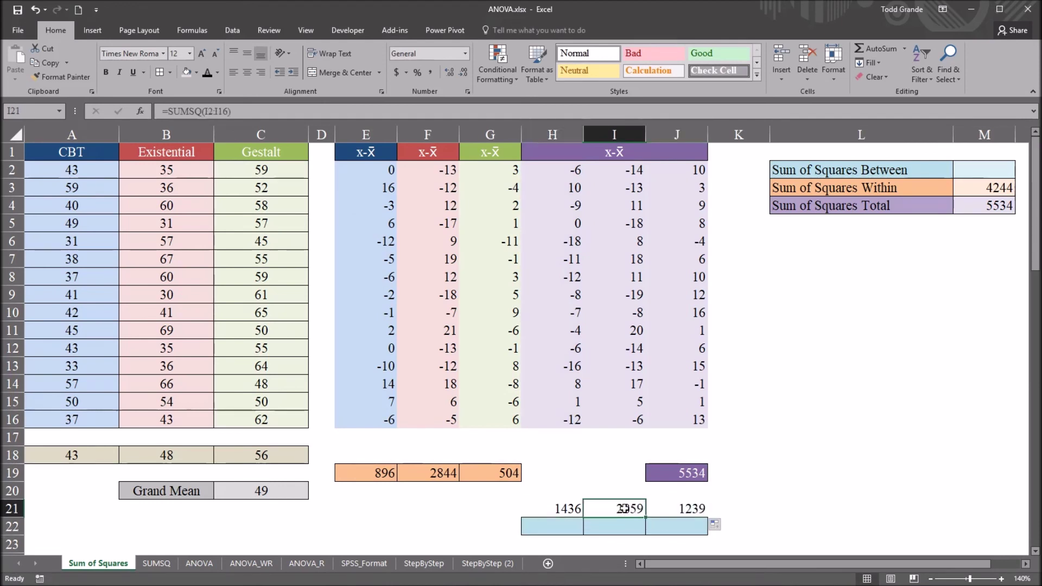
pyautogui.click(676, 507)
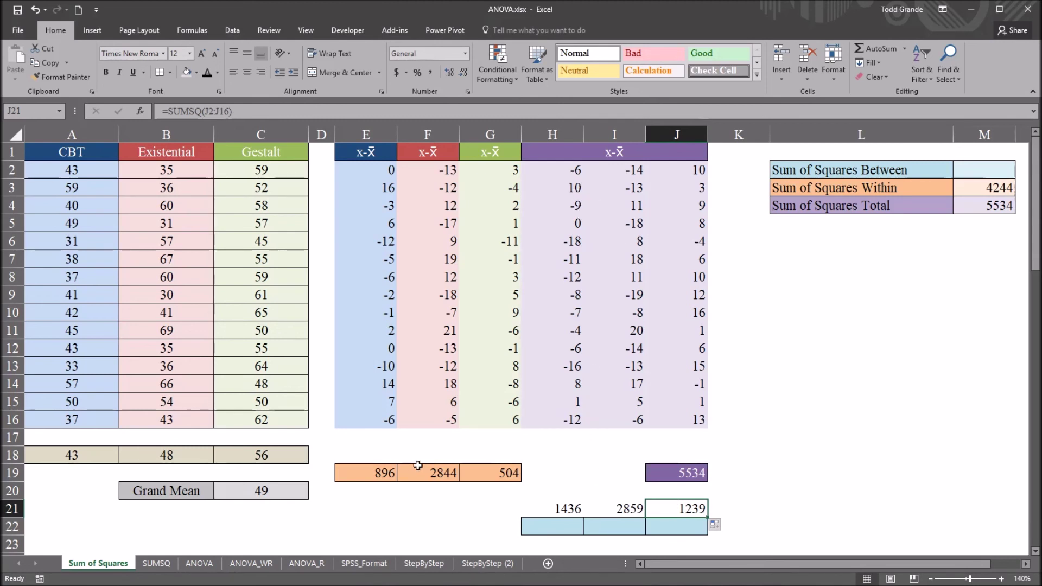
pyautogui.moveTo(380, 474); pyautogui.dragTo(464, 473)
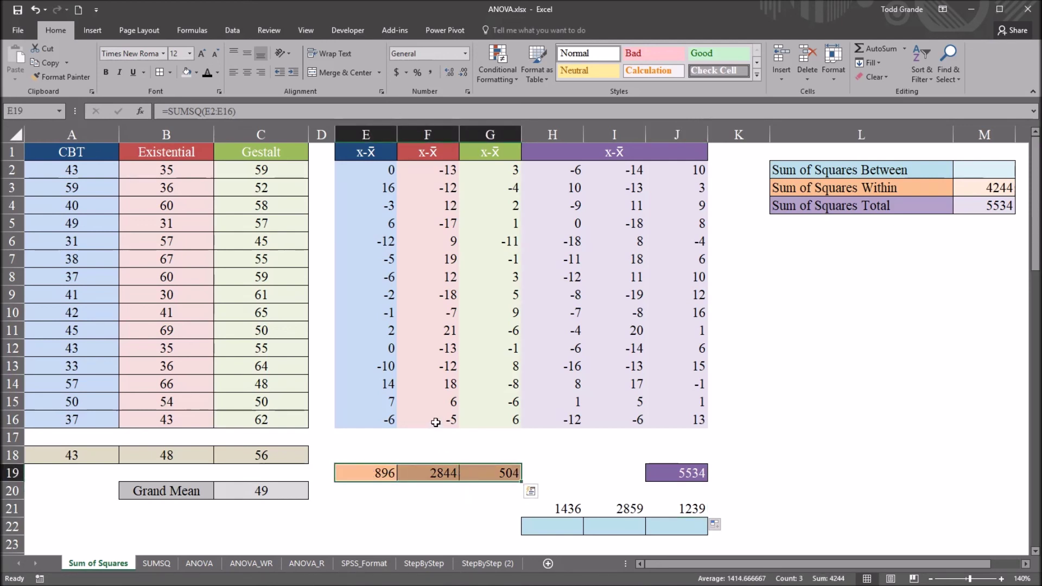
pyautogui.moveTo(549, 508); pyautogui.dragTo(663, 505)
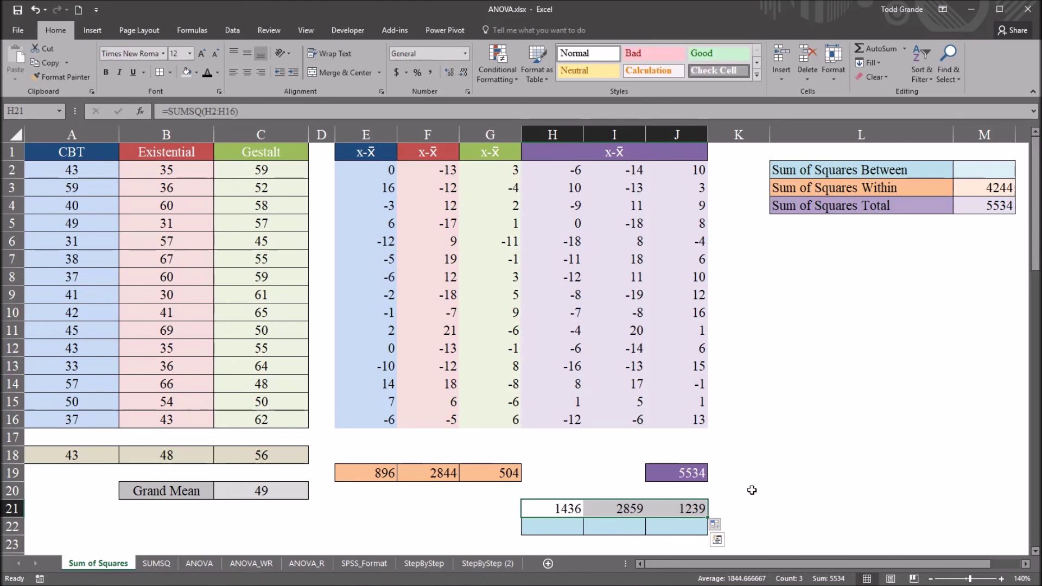
pyautogui.click(689, 475)
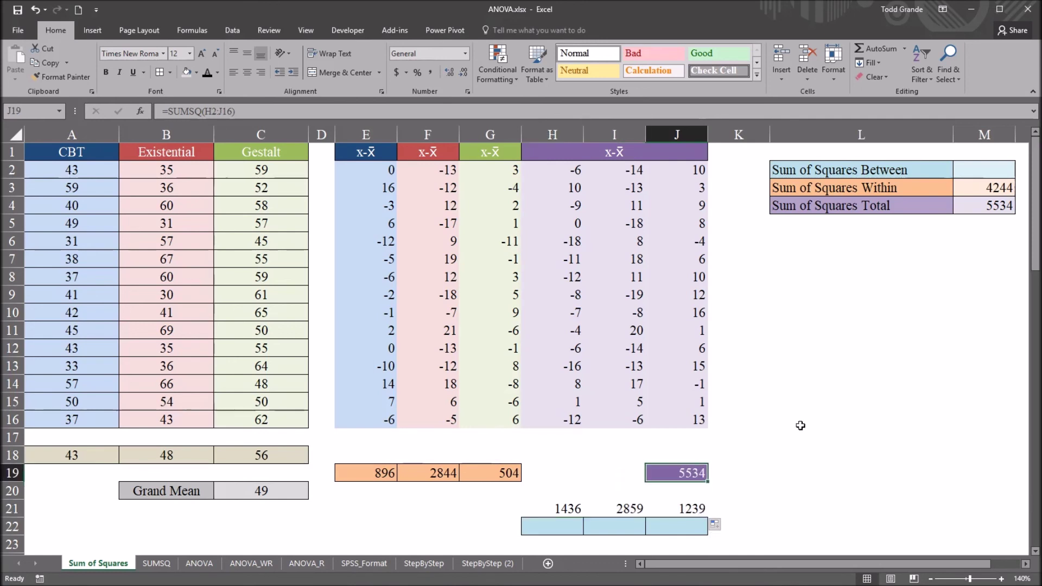
pyautogui.click(570, 509)
pyautogui.click(622, 508)
pyautogui.click(673, 509)
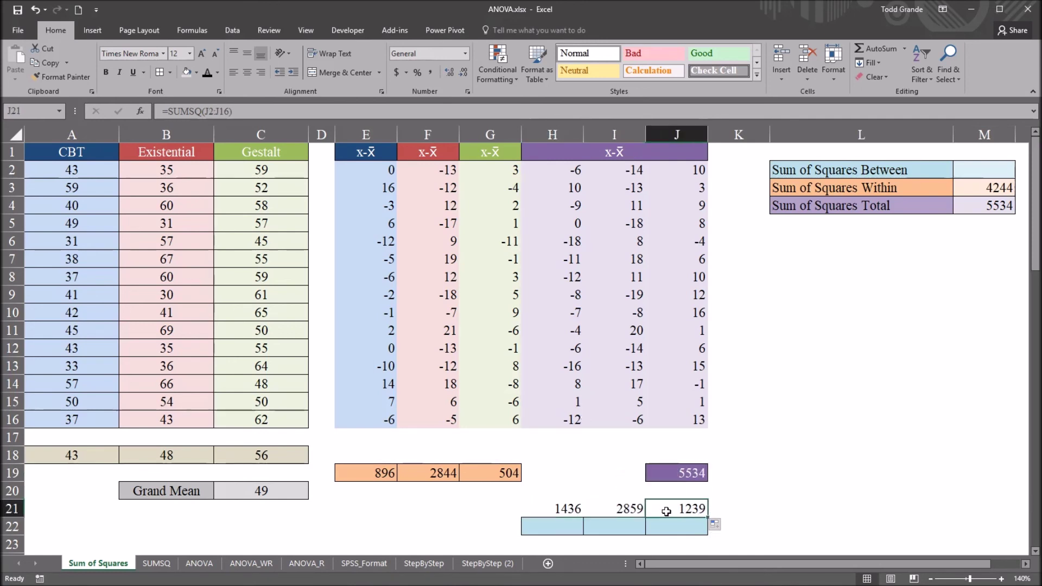
pyautogui.click(559, 508)
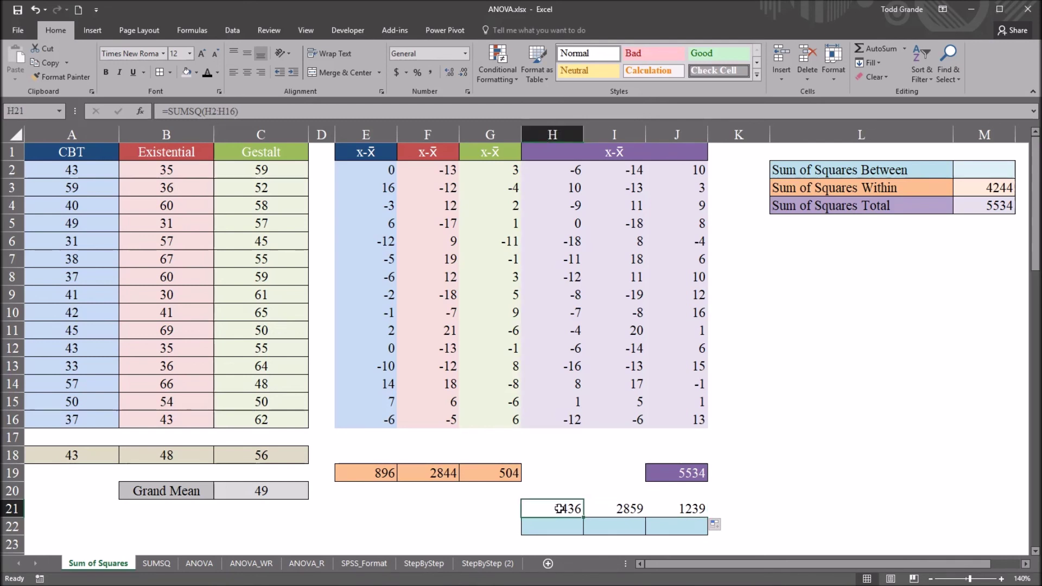
pyautogui.click(552, 528)
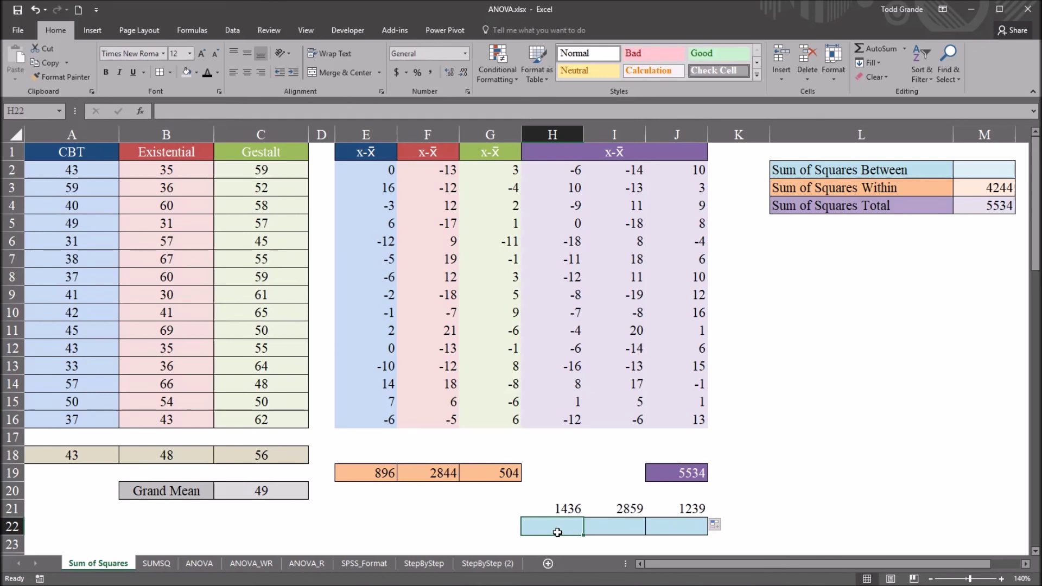
# Step: Enter =H21-E19 in H22 and copy it across to J22, giving 540, 15 and 735
pyautogui.write('=')
pyautogui.click(550, 508)
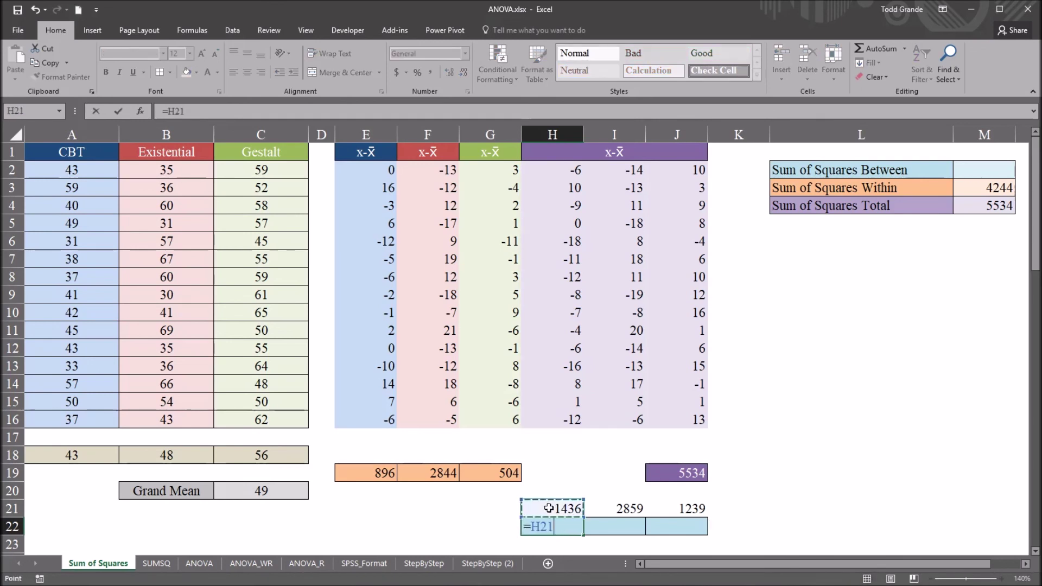
pyautogui.write('-')
pyautogui.click(380, 474)
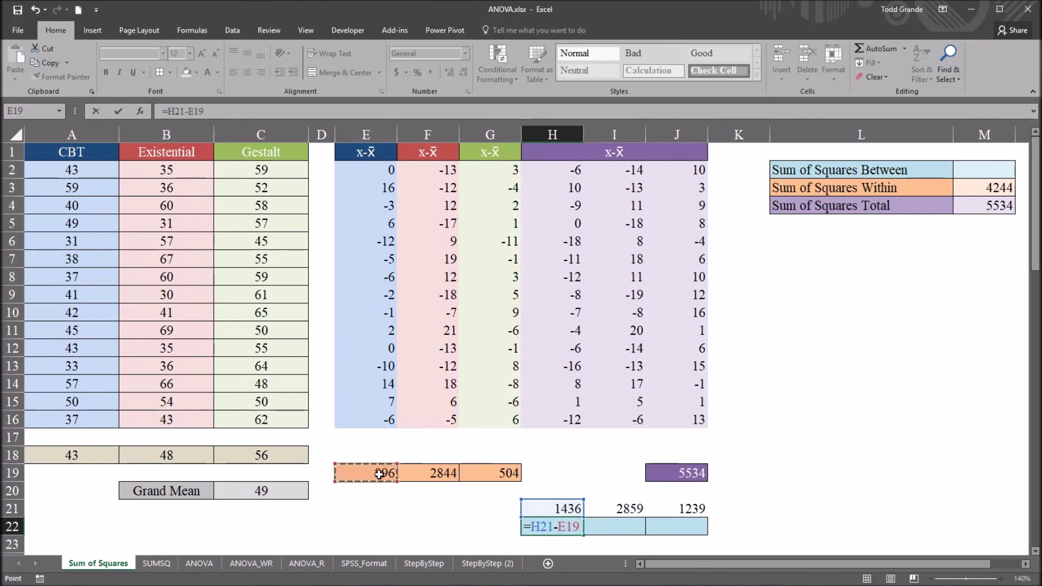
pyautogui.hotkey('ctrl', 'Return')
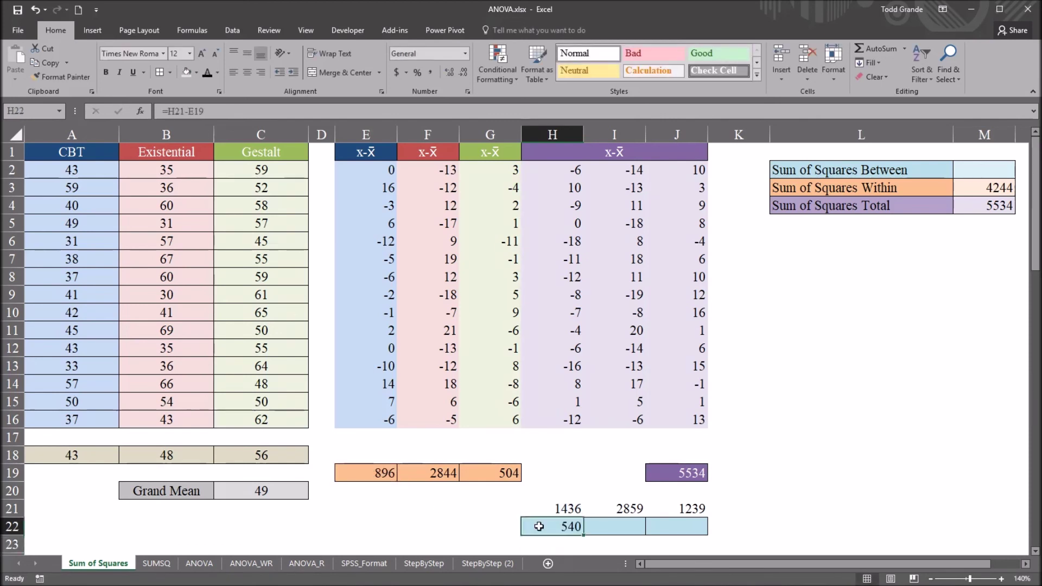
pyautogui.moveTo(584, 538); pyautogui.dragTo(683, 541)
# Step: Check the copied I22 and J22 formulas and confirm H22:J22 totals 1290
pyautogui.click(564, 525)
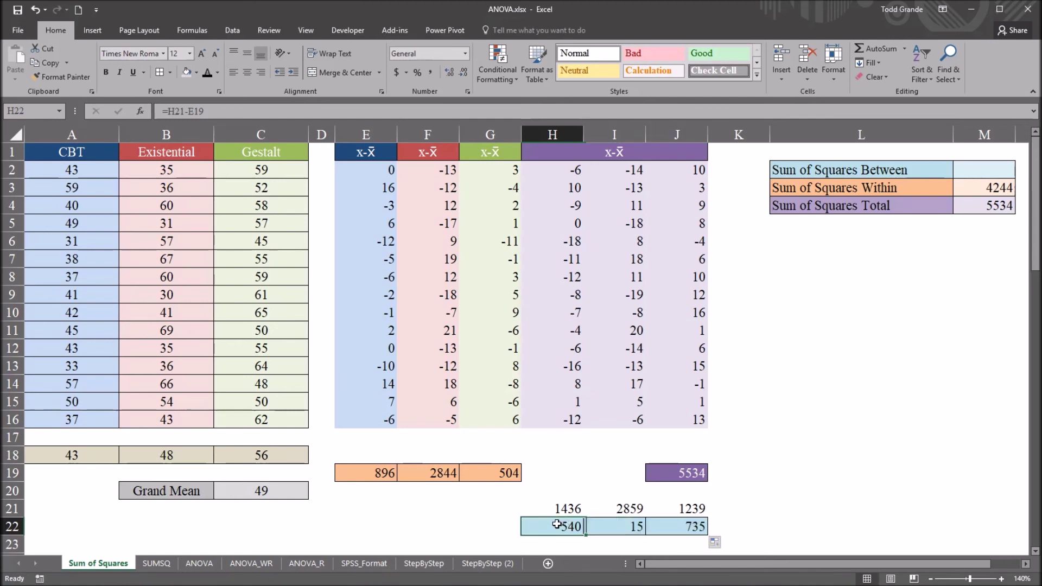
pyautogui.click(605, 526)
pyautogui.click(676, 530)
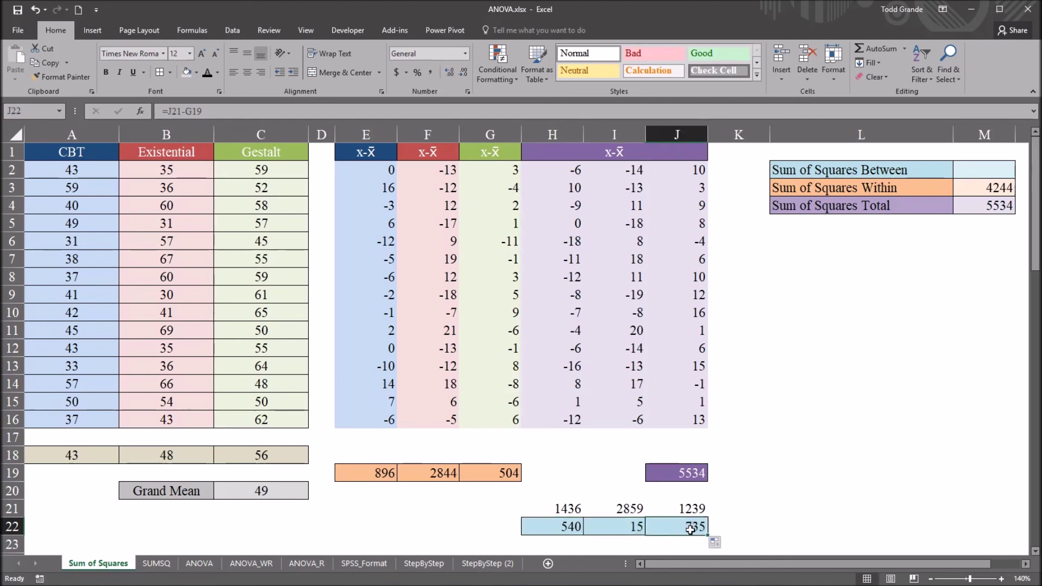
pyautogui.moveTo(557, 524); pyautogui.dragTo(675, 530)
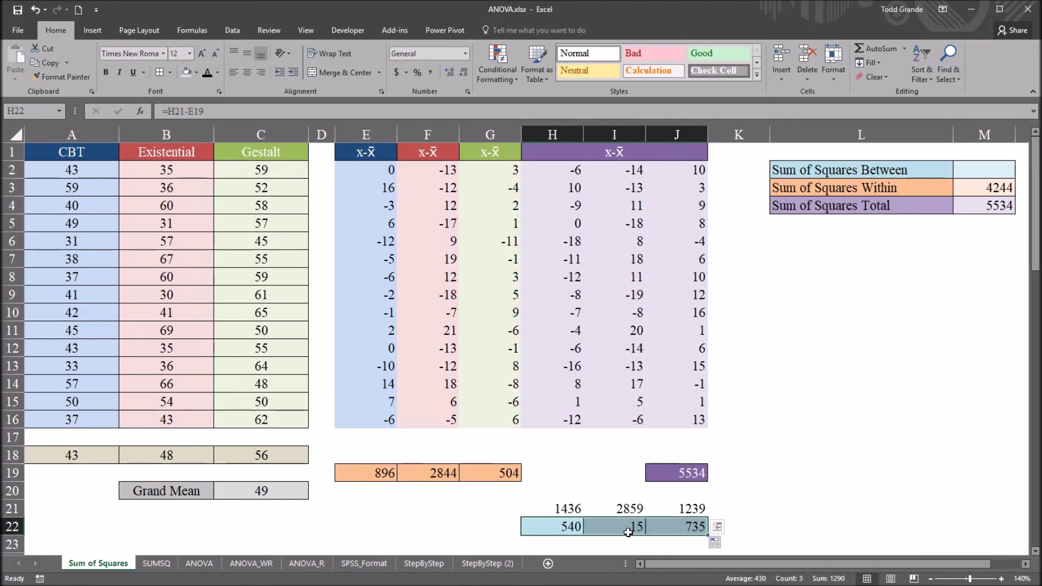
pyautogui.click(961, 170)
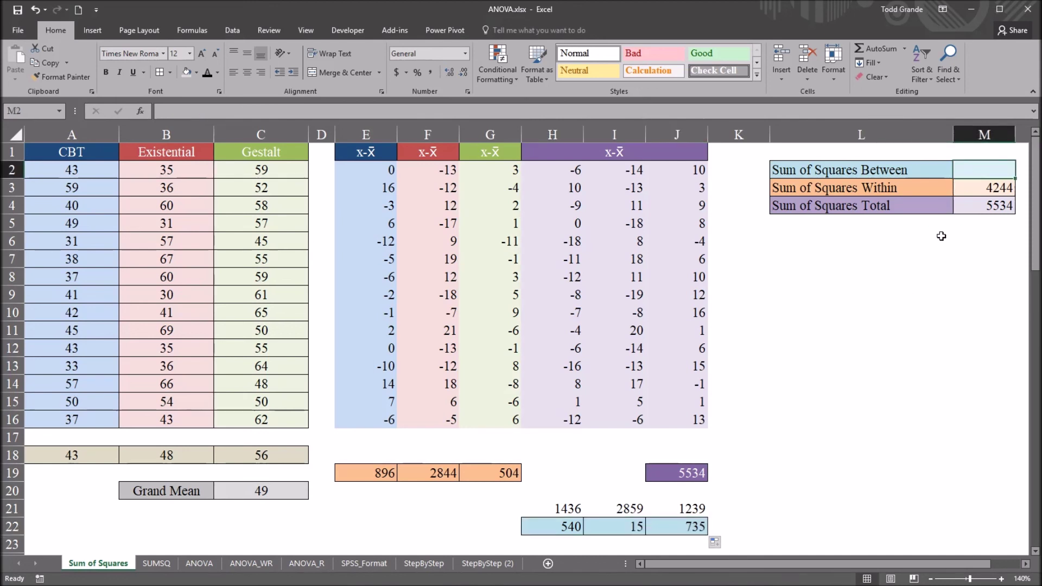
# Step: Enter =SUM(H22:J22) in M2, giving Sum of Squares Between 1290
pyautogui.write('=')
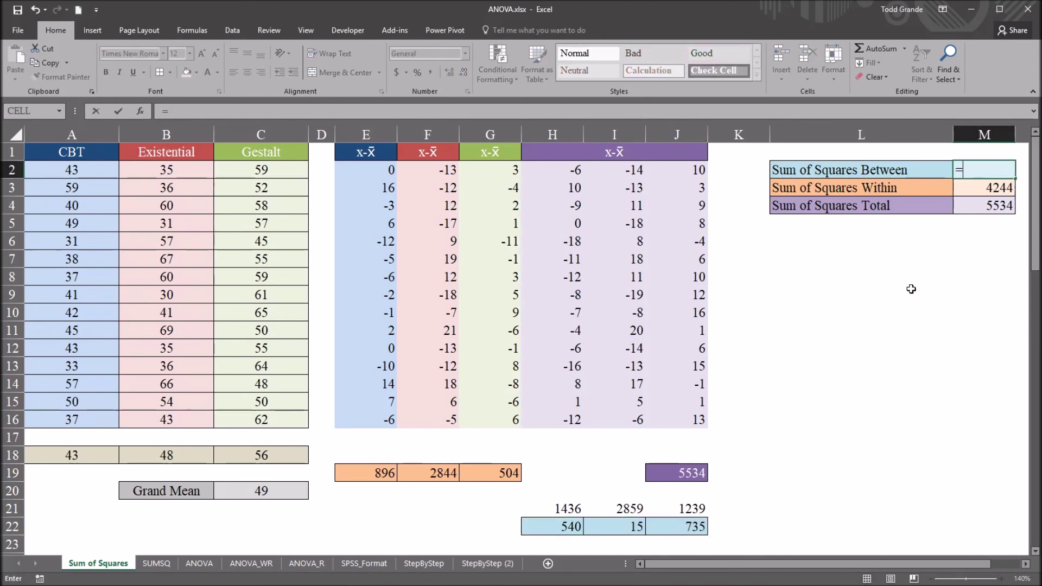
pyautogui.write('sum(')
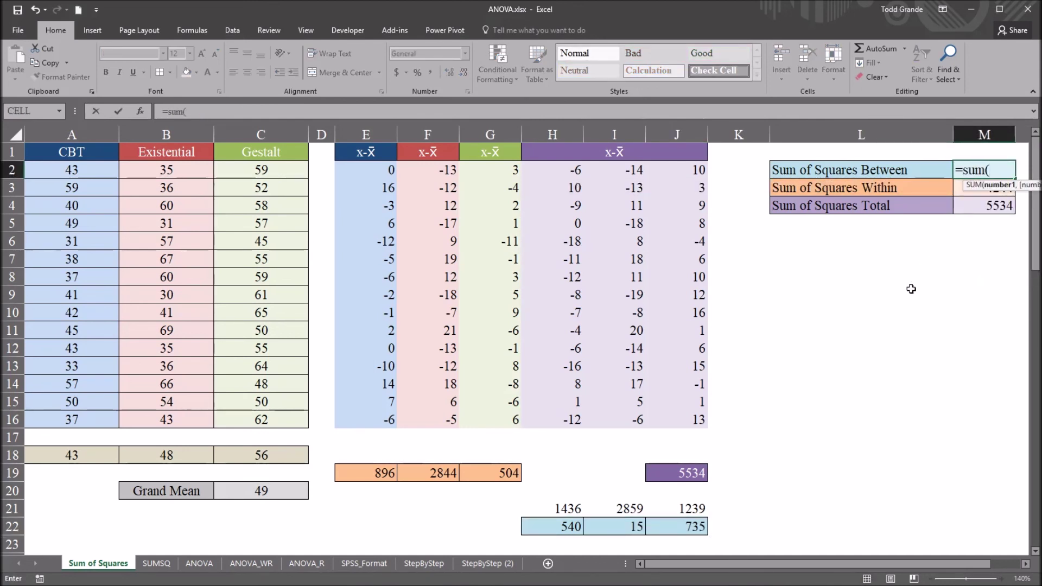
pyautogui.moveTo(582, 526); pyautogui.dragTo(663, 526)
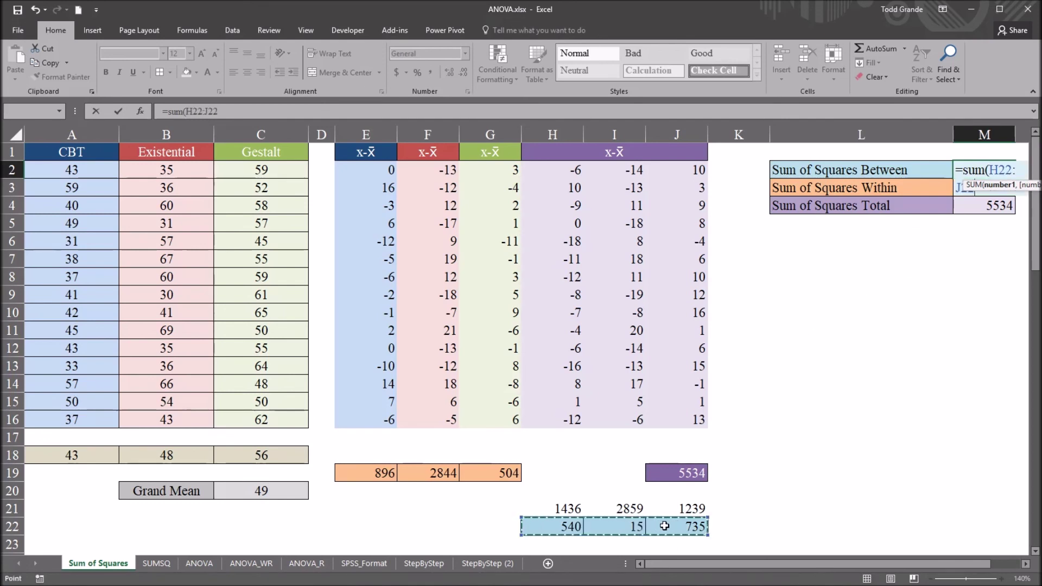
pyautogui.press('Return')
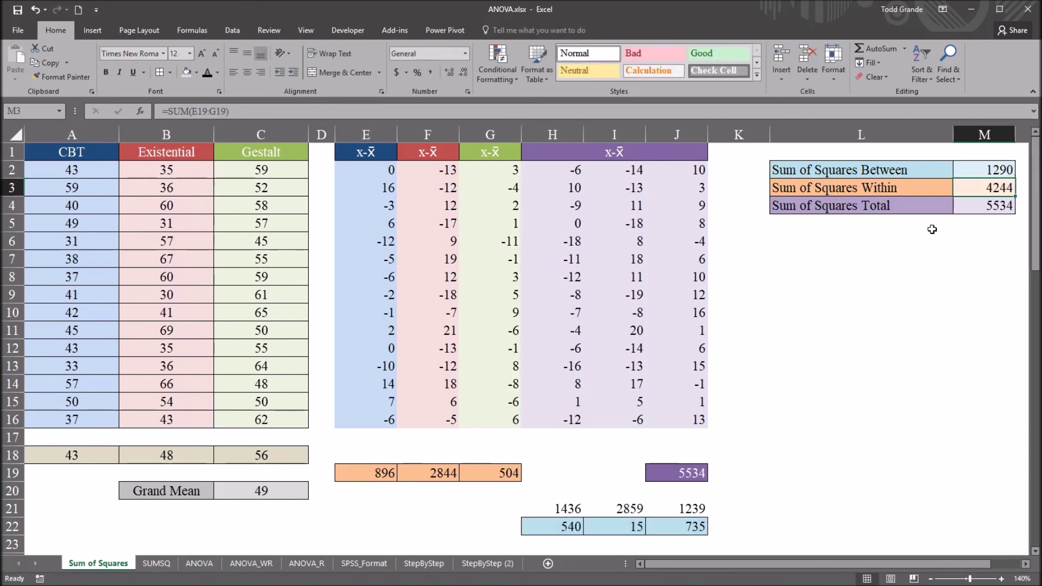
pyautogui.click(977, 171)
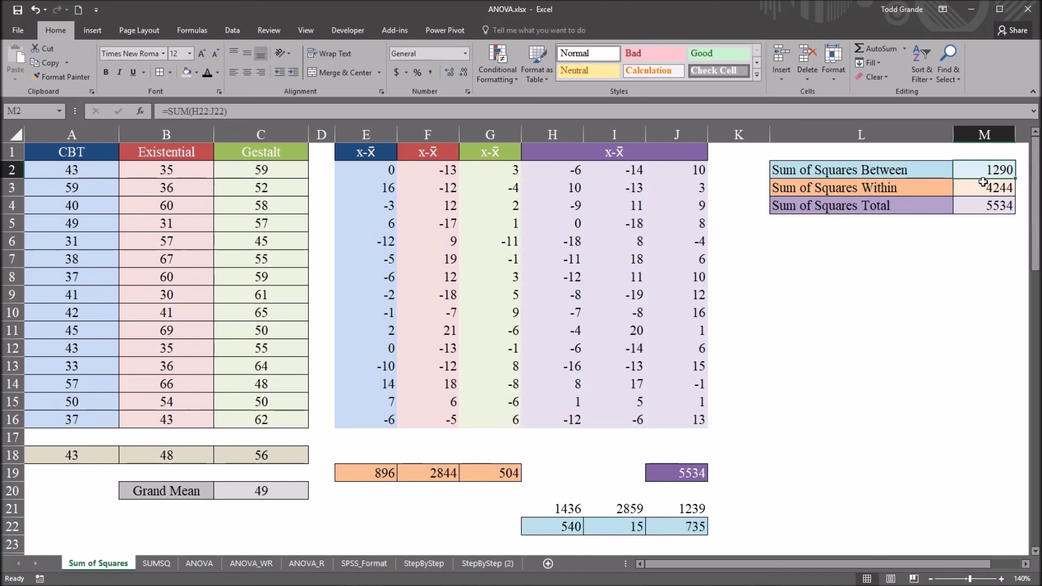
pyautogui.click(975, 239)
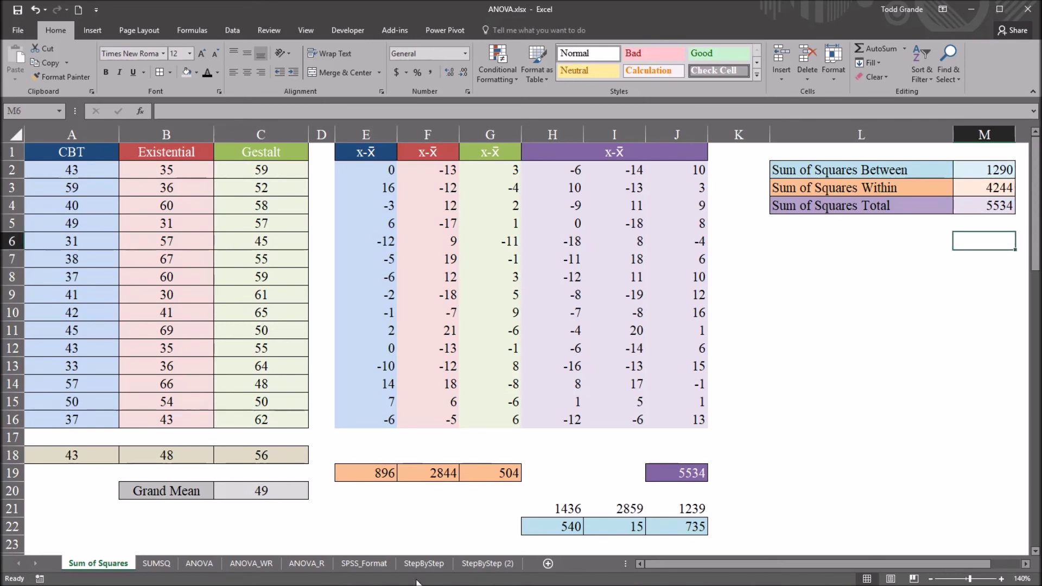